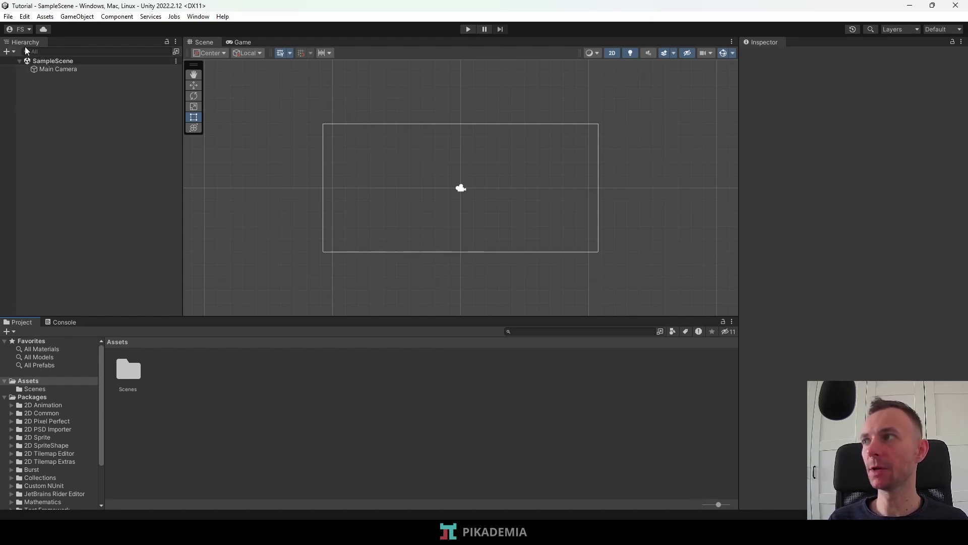
Collapse and re-expand SampleScene, inspect the Main Camera's components, then clear the Hierarchy selection.
{"action": "left_click", "coordinate": [19, 61]}
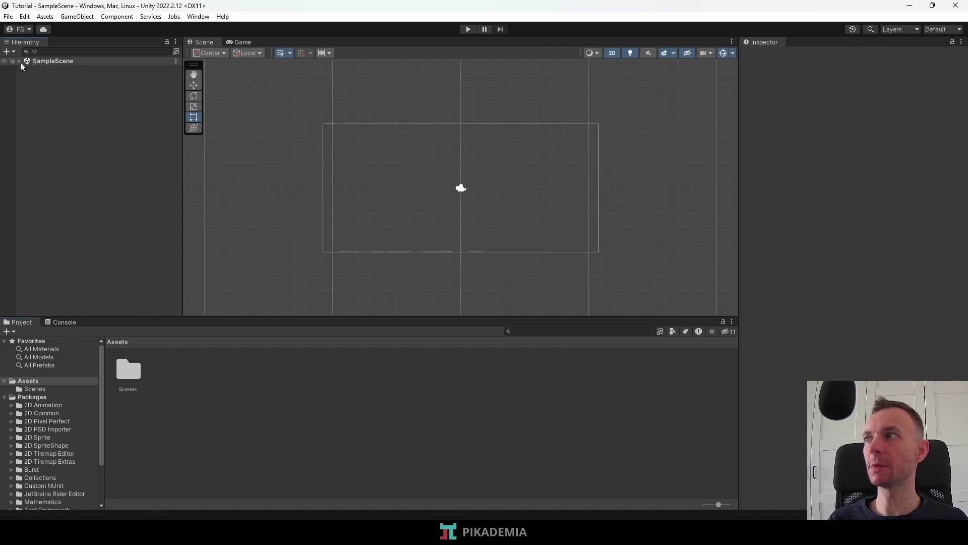
{"action": "left_click", "coordinate": [19, 61]}
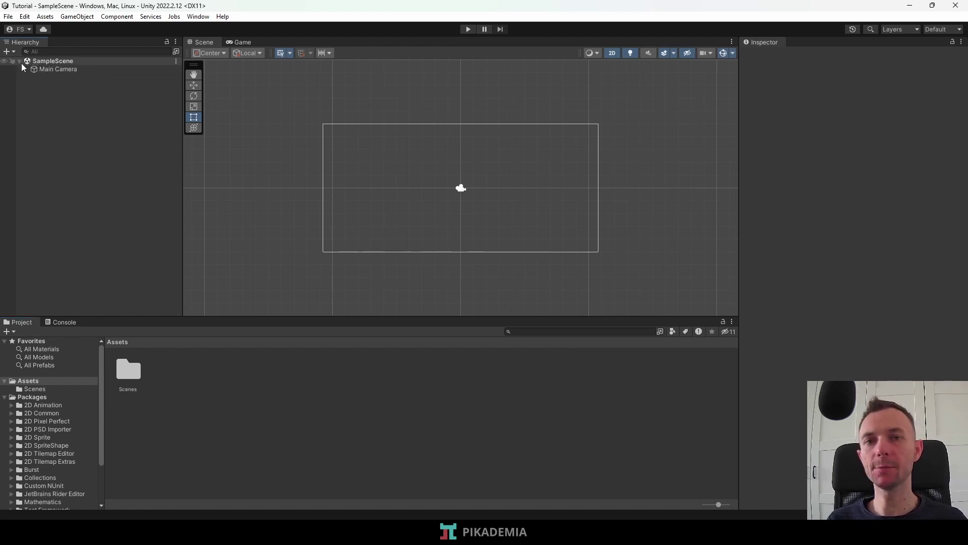
{"action": "left_click", "coordinate": [59, 69]}
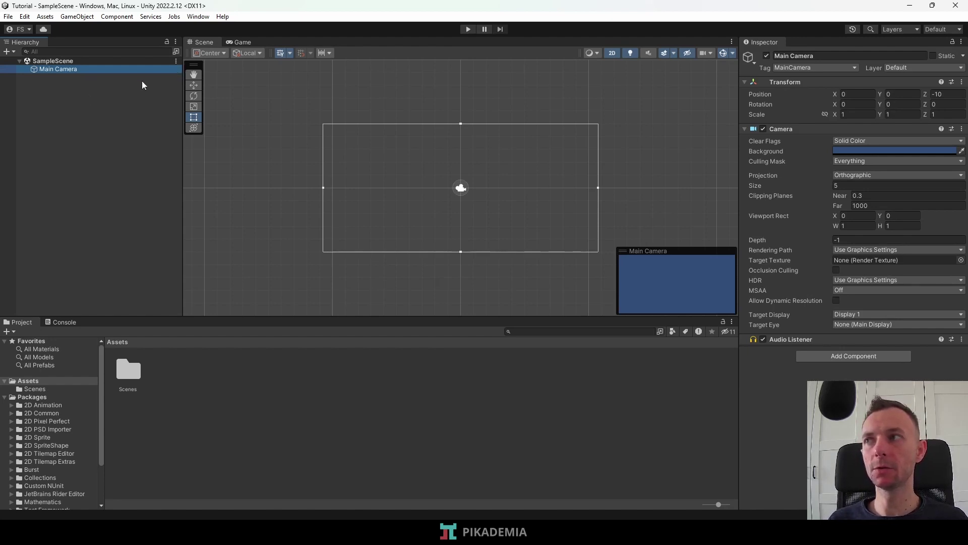
{"action": "left_click", "coordinate": [84, 90]}
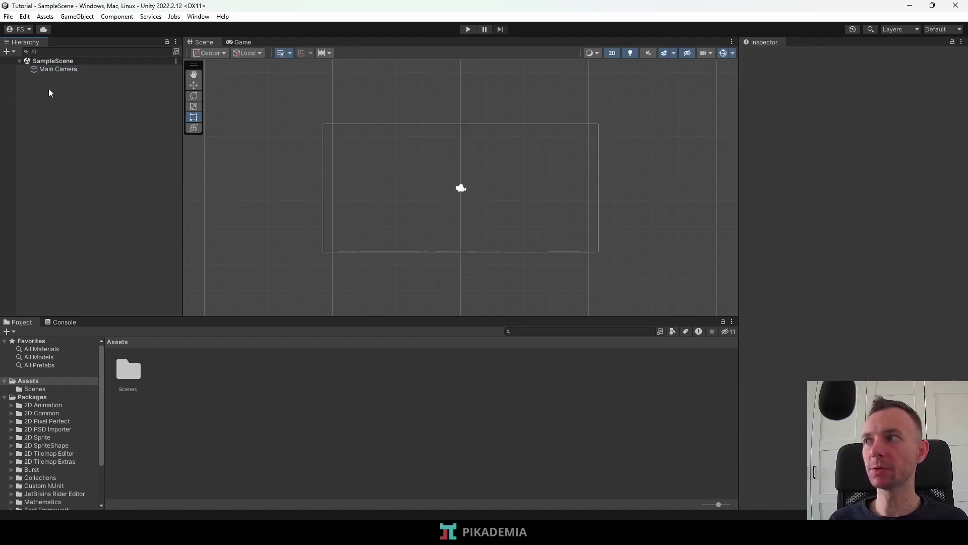
Add a 2D Object > Sprites > Circle to the scene, keeping the default name Circle.
{"action": "right_click", "coordinate": [77, 98]}
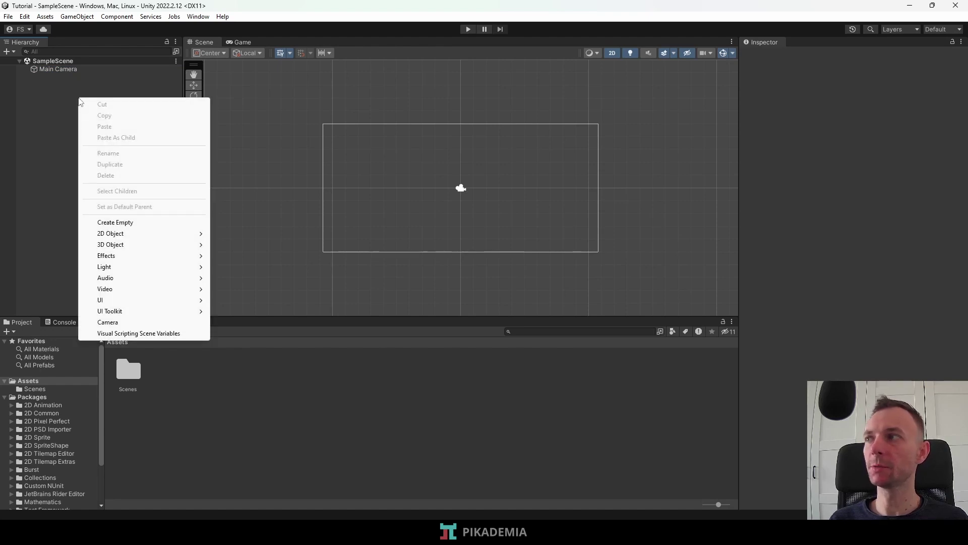
{"action": "mouse_move", "coordinate": [130, 234]}
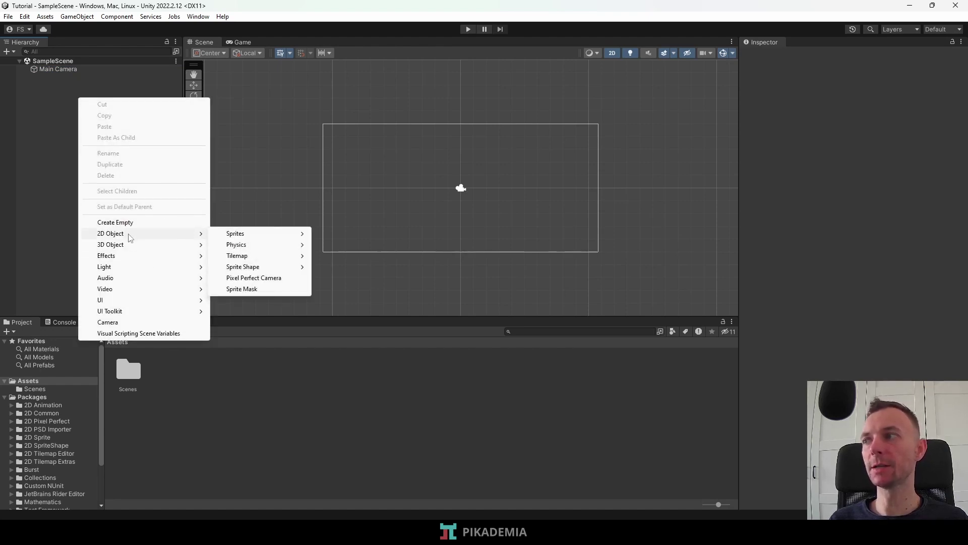
{"action": "mouse_move", "coordinate": [242, 234]}
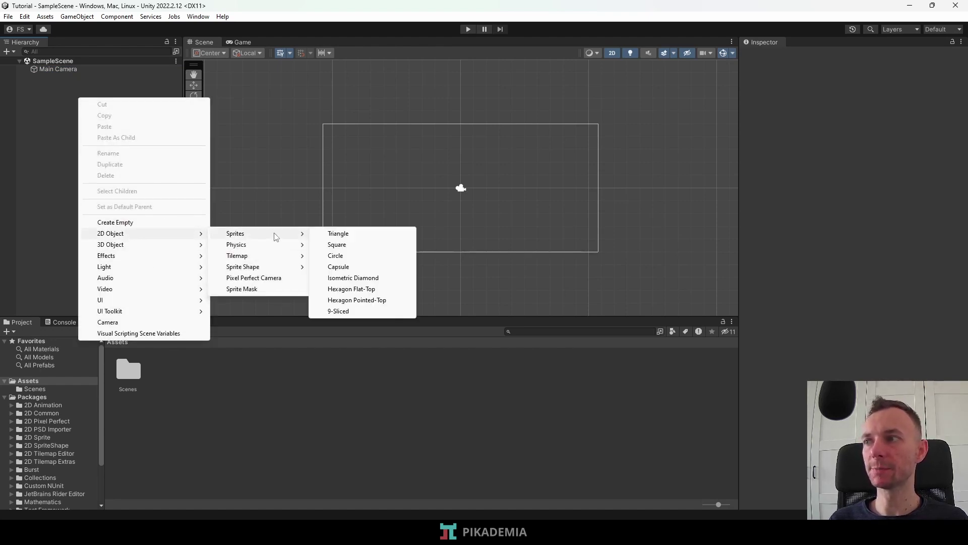
{"action": "left_click", "coordinate": [333, 256]}
{"action": "left_click", "coordinate": [304, 247]}
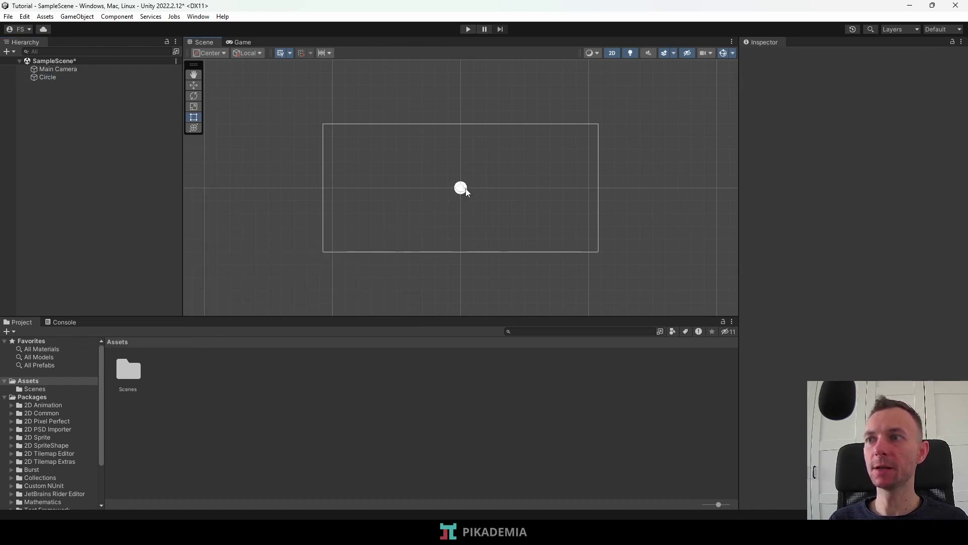
{"action": "left_click", "coordinate": [465, 196]}
{"action": "scroll", "coordinate": [465, 196], "scroll_direction": "up", "scroll_amount": 3}
{"action": "scroll", "coordinate": [462, 191], "scroll_direction": "up", "scroll_amount": 2}
{"action": "scroll", "coordinate": [460, 192], "scroll_direction": "up", "scroll_amount": 2}
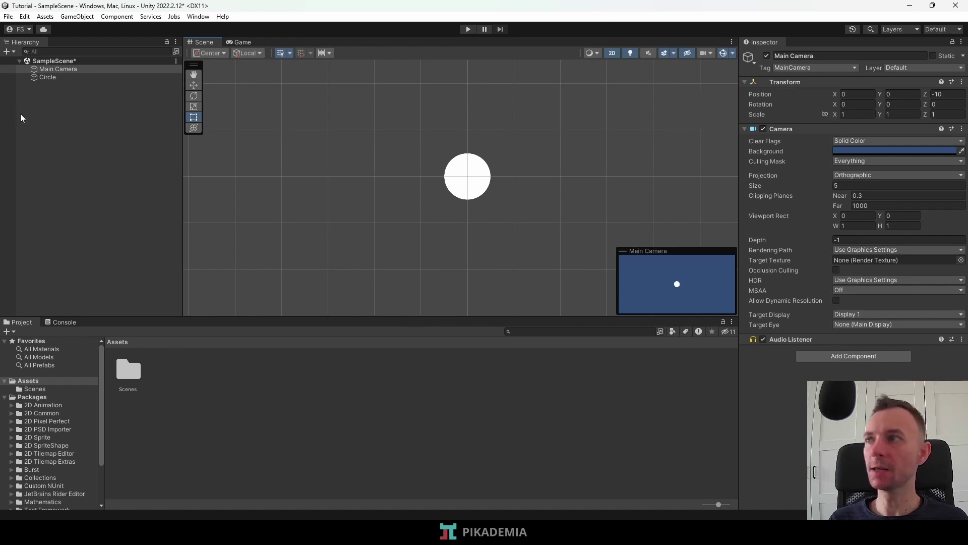
Frame the Circle in the Scene view and rename it to 'jdbsfjdns'.
{"action": "left_click", "coordinate": [41, 77]}
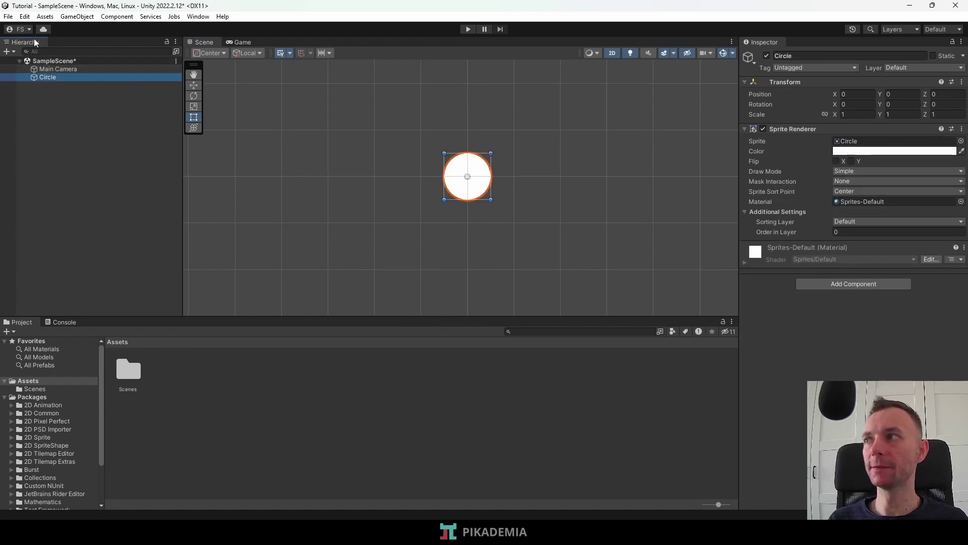
{"action": "double_click", "coordinate": [50, 76]}
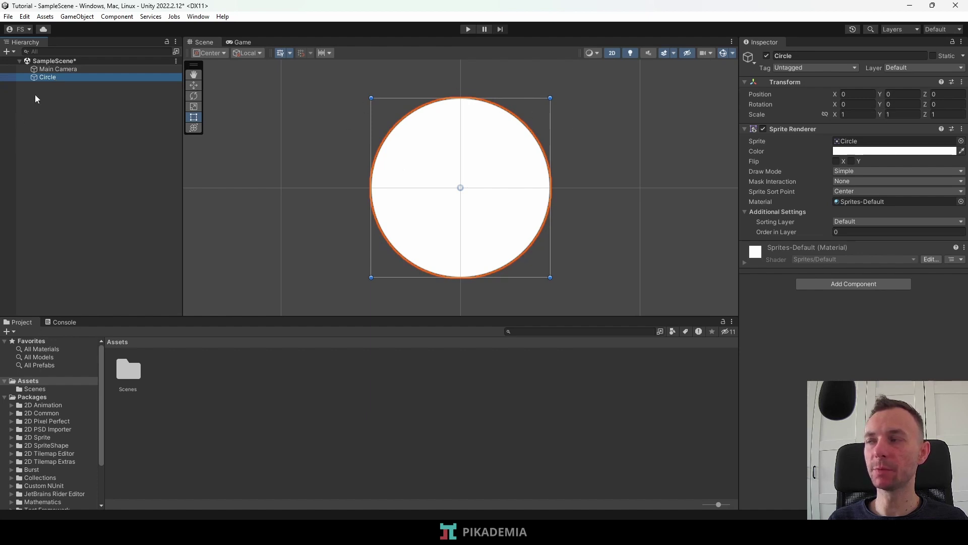
{"action": "left_click", "coordinate": [50, 76]}
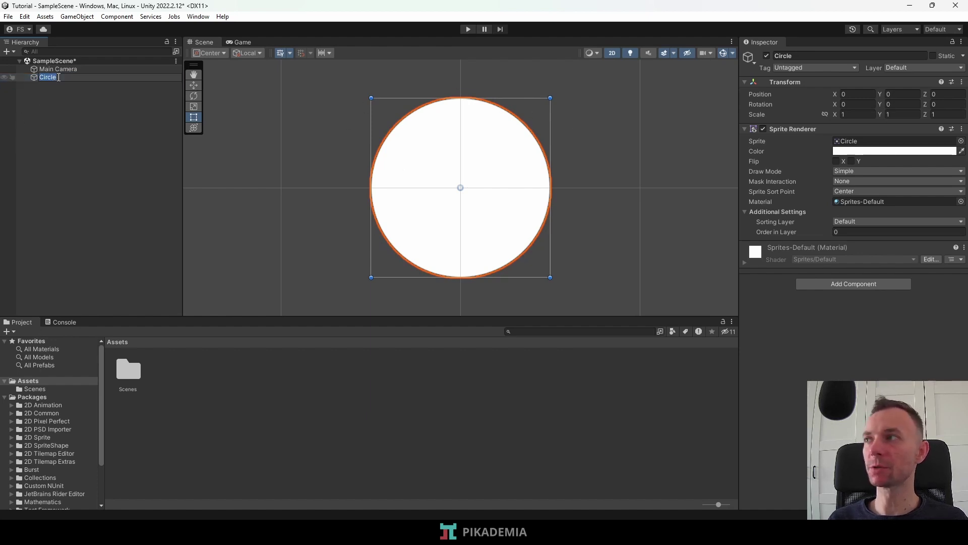
{"action": "type", "text": "jdbsfjds"}
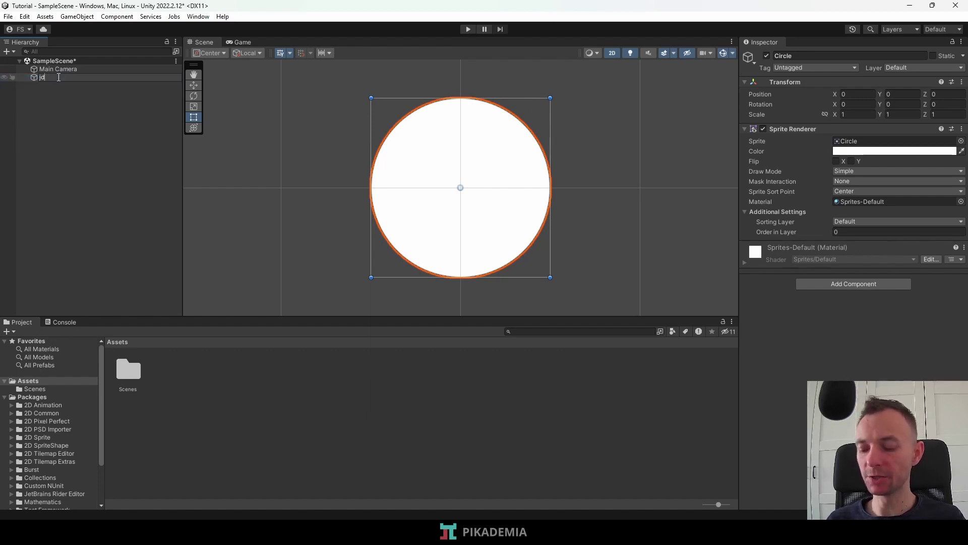
{"action": "key", "text": "Return"}
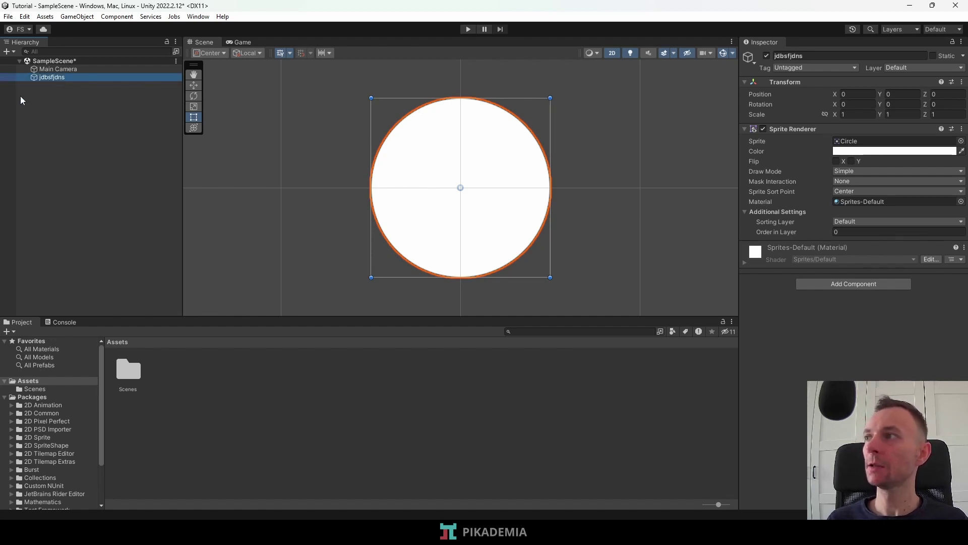
{"action": "left_click", "coordinate": [20, 96]}
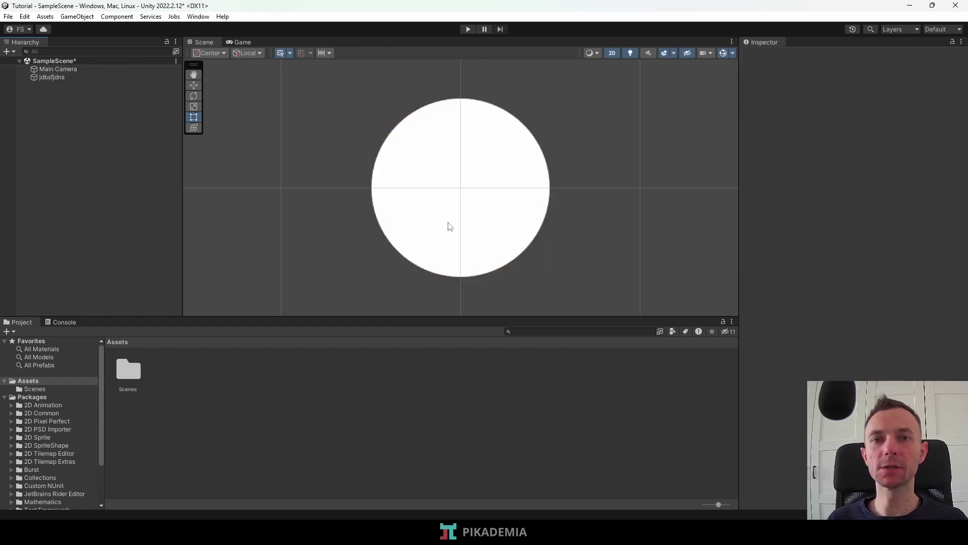
Zoom out, parent jdbsfjdns under Main Camera, then move it back to the scene root.
{"action": "scroll", "coordinate": [439, 227], "scroll_direction": "down", "scroll_amount": 4}
{"action": "scroll", "coordinate": [437, 228], "scroll_direction": "down", "scroll_amount": 2}
{"action": "scroll", "coordinate": [372, 189], "scroll_direction": "down", "scroll_amount": 2}
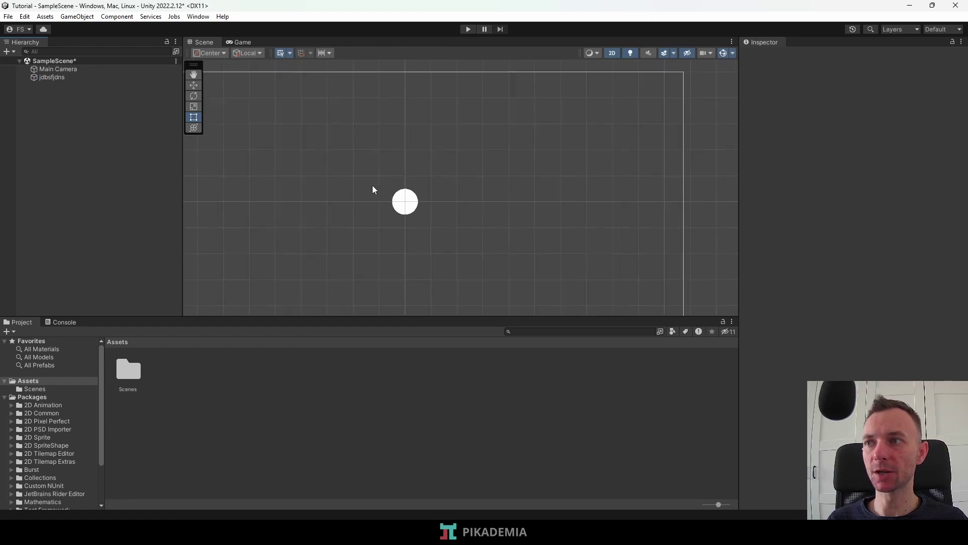
{"action": "scroll", "coordinate": [375, 188], "scroll_direction": "down", "scroll_amount": 2}
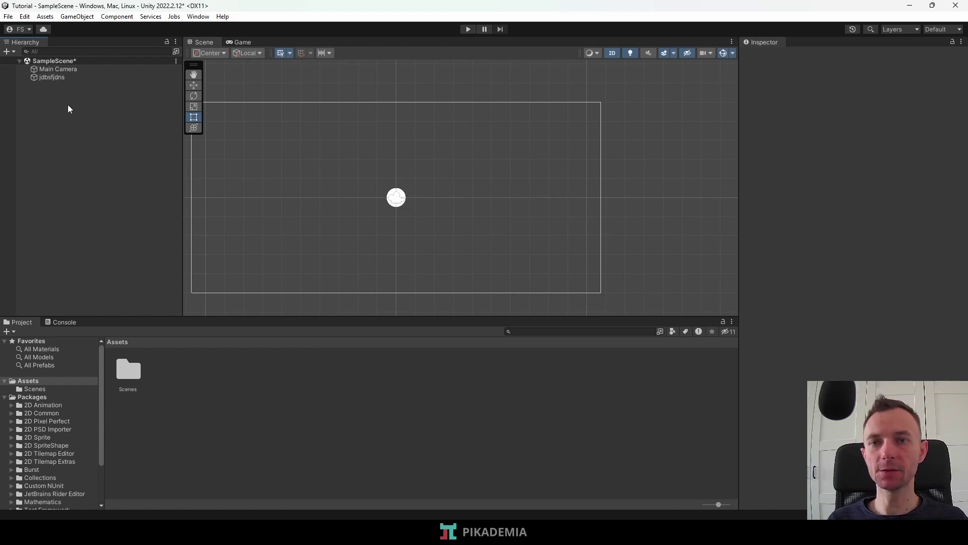
{"action": "left_click", "coordinate": [51, 77]}
{"action": "left_click_drag", "start_coordinate": [51, 77], "coordinate": [65, 69]}
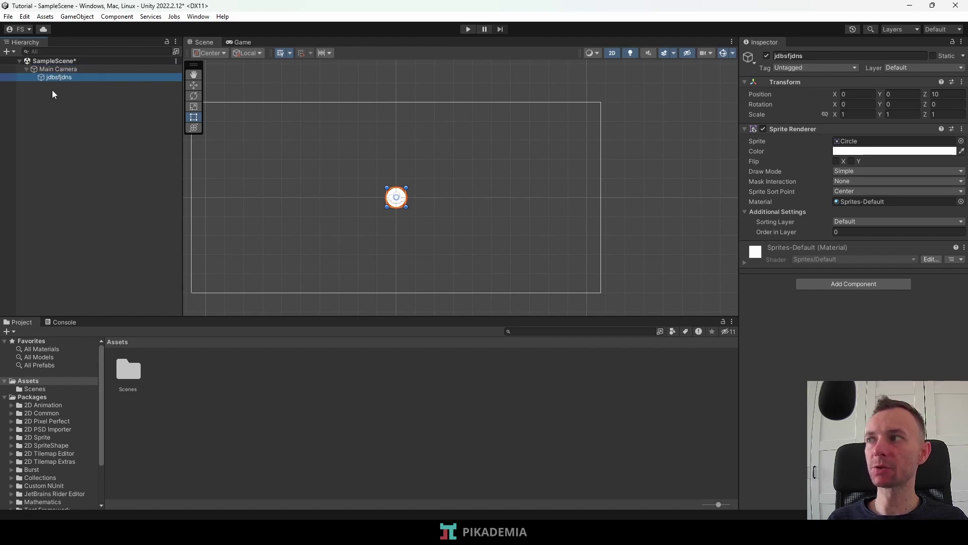
{"action": "left_click", "coordinate": [52, 90]}
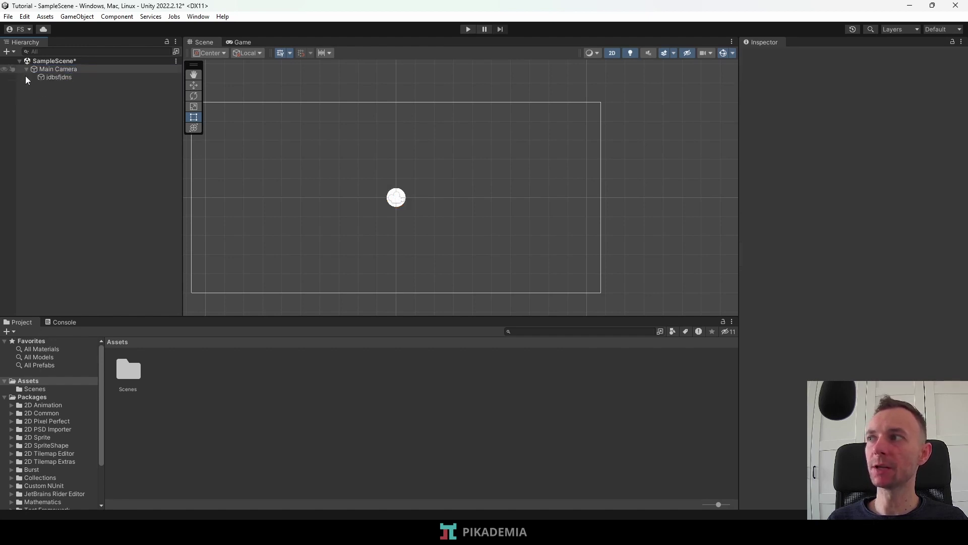
{"action": "left_click_drag", "start_coordinate": [25, 76], "coordinate": [45, 77]}
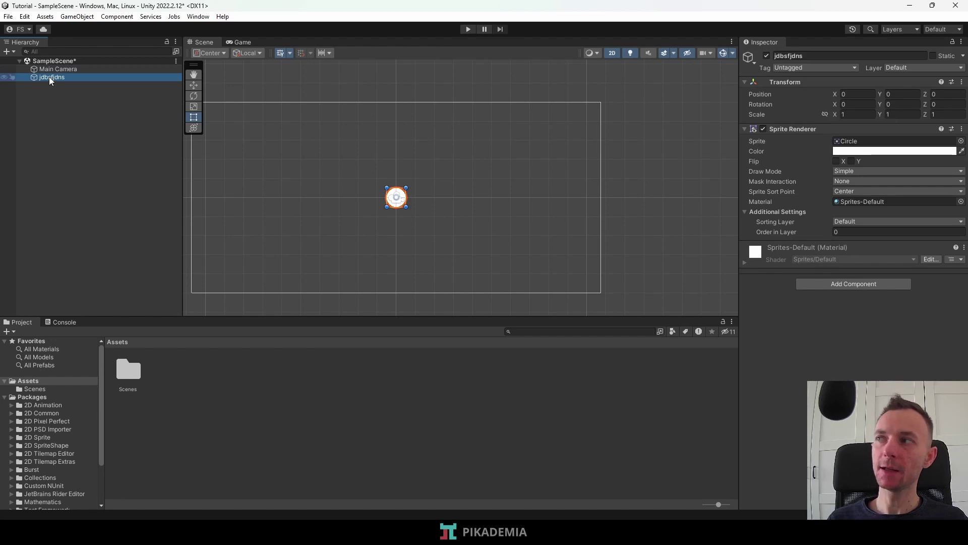
Reselect jdbsfjdns and delete it from the scene.
{"action": "left_click", "coordinate": [51, 88]}
{"action": "left_click", "coordinate": [46, 81]}
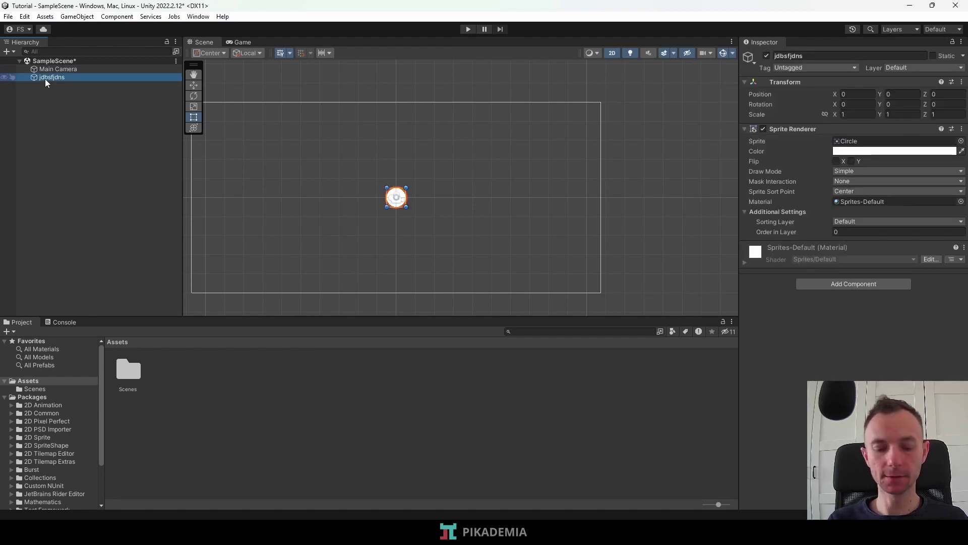
{"action": "key", "text": "Delete"}
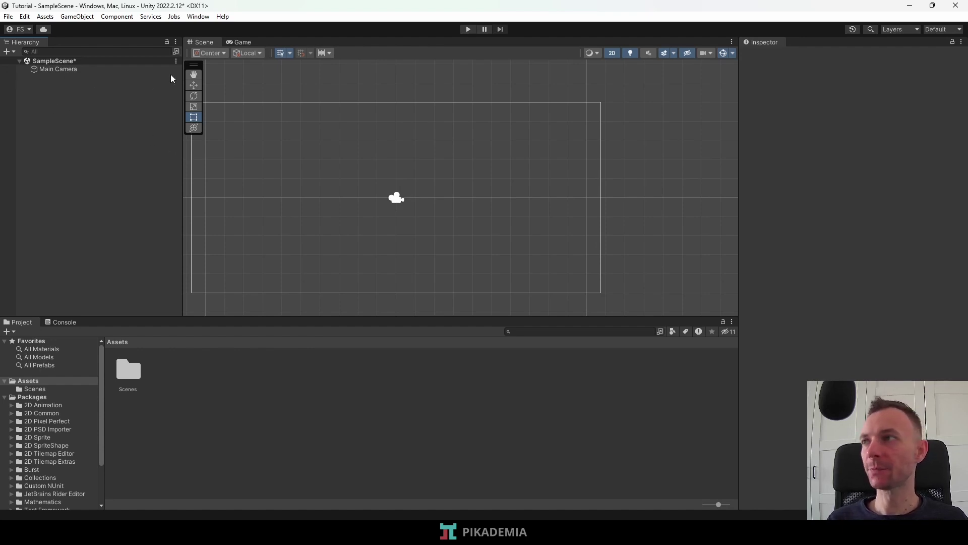
Switch between the Game and Scene views, then pan the Scene so the camera frame is centred.
{"action": "left_click", "coordinate": [243, 42]}
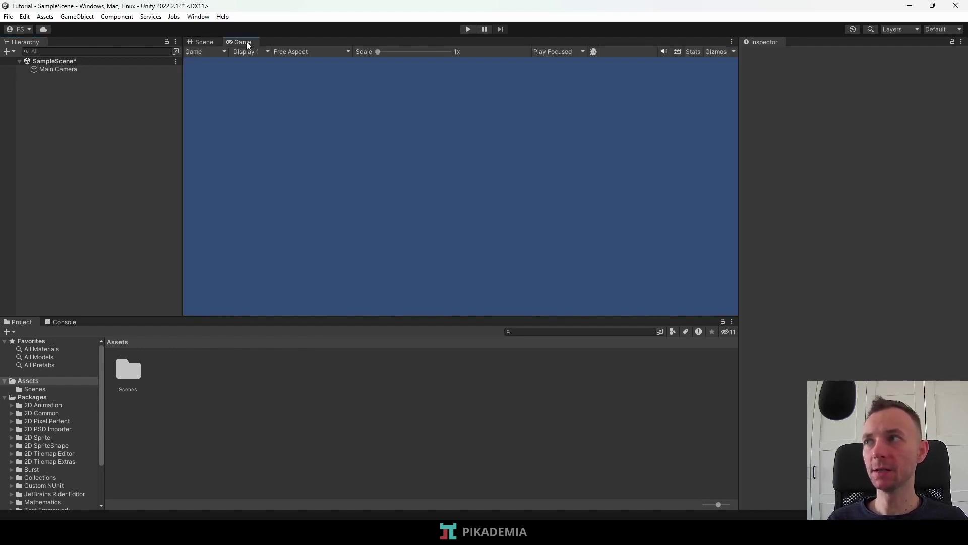
{"action": "left_click", "coordinate": [206, 42]}
{"action": "left_click", "coordinate": [235, 42]}
{"action": "left_click", "coordinate": [205, 42]}
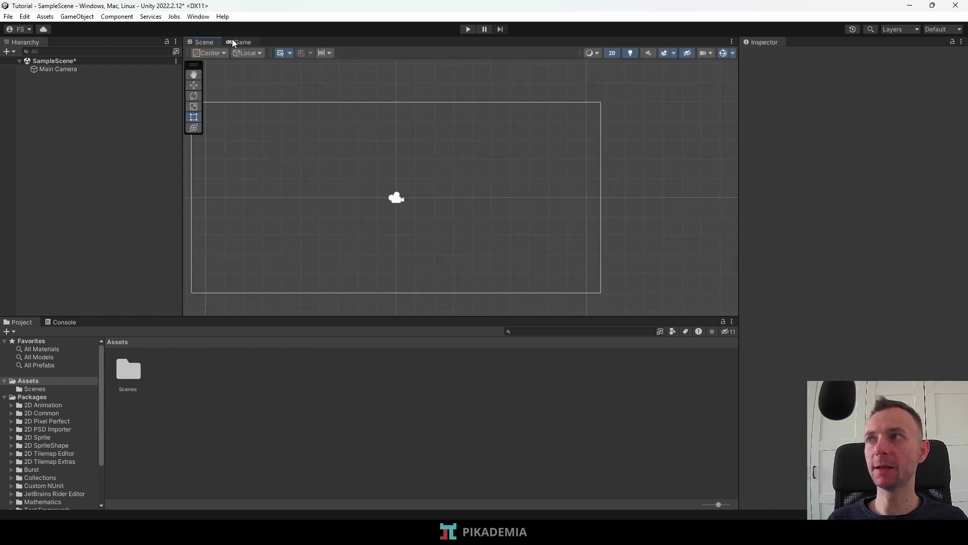
{"action": "middle_click_drag", "start_coordinate": [267, 132], "coordinate": [321, 121]}
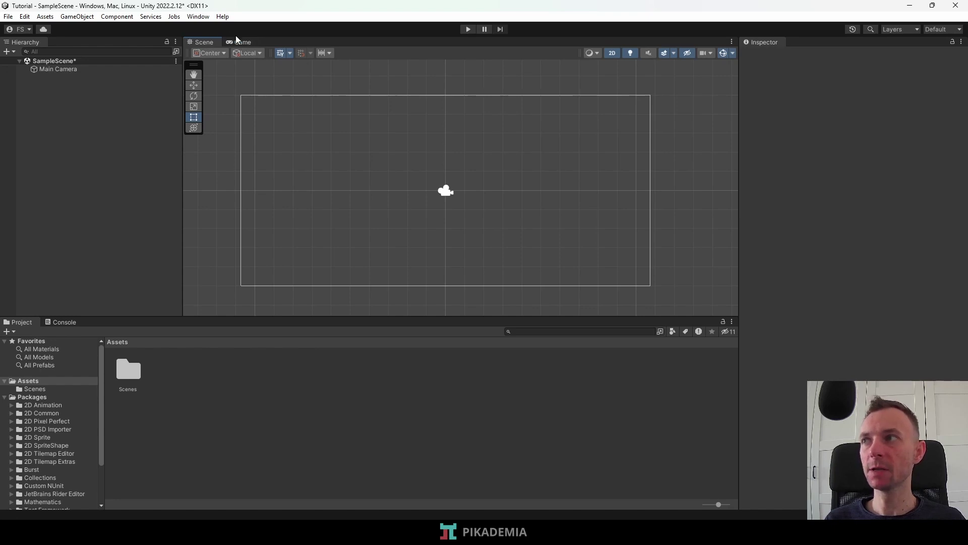
Enter Play mode and toggle between Scene and Game views, ending on the Game view.
{"action": "left_click", "coordinate": [468, 29]}
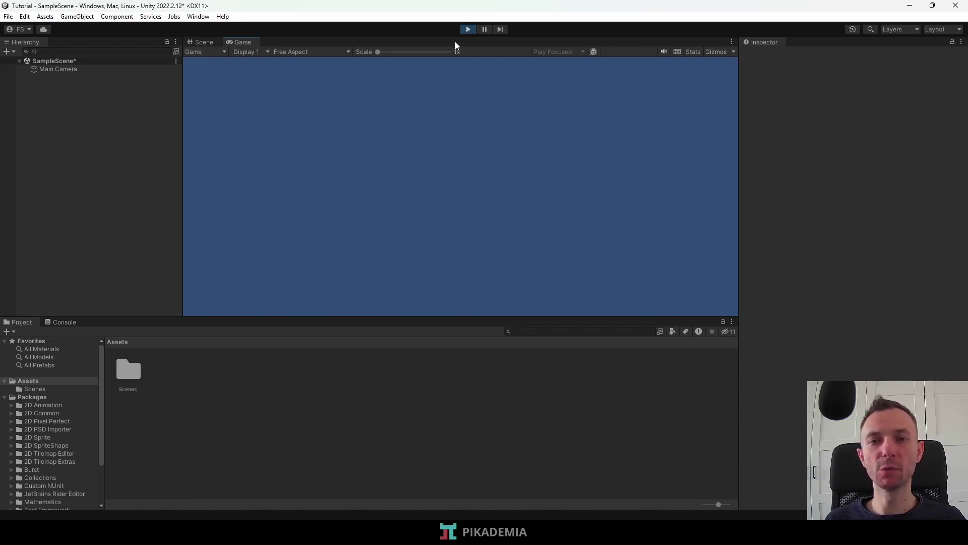
{"action": "left_click", "coordinate": [203, 42]}
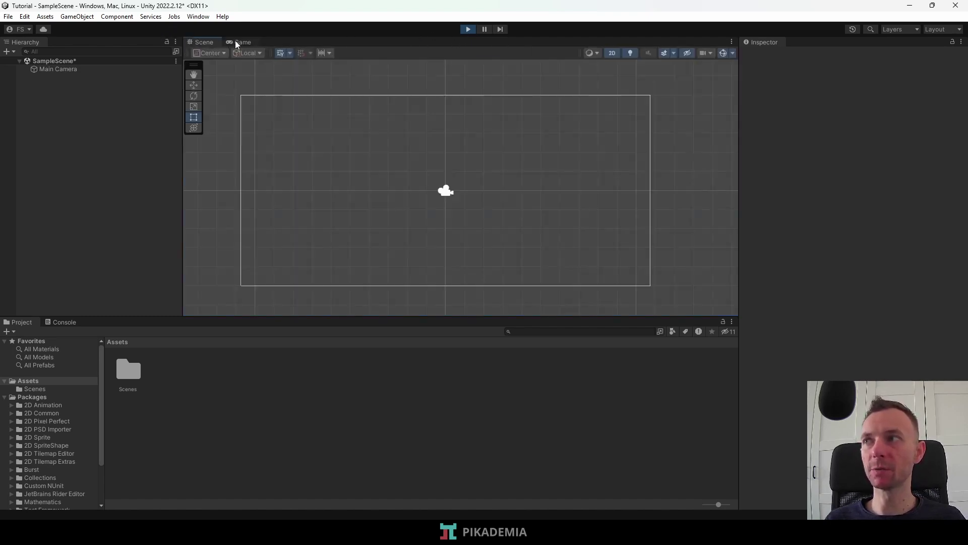
{"action": "left_click", "coordinate": [239, 42]}
{"action": "left_click", "coordinate": [207, 41]}
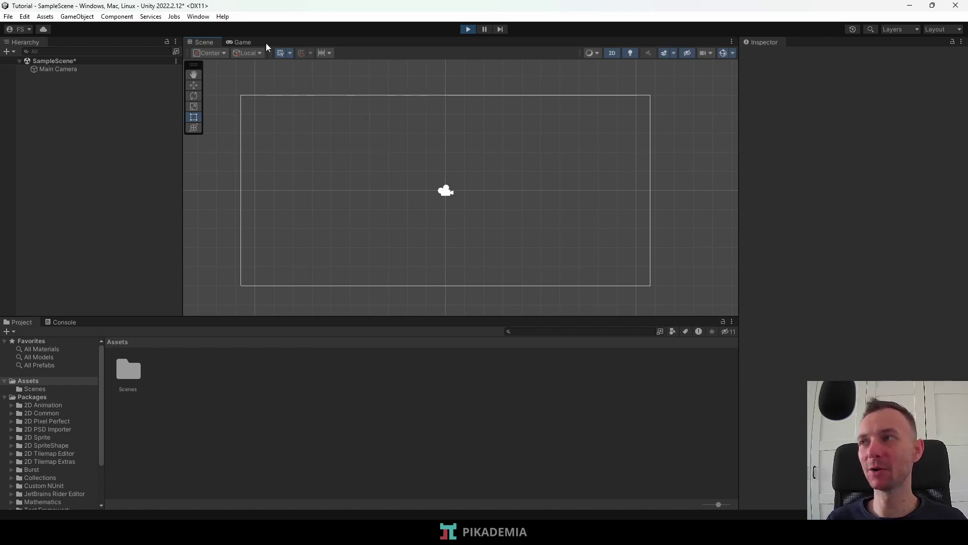
{"action": "left_click", "coordinate": [245, 42]}
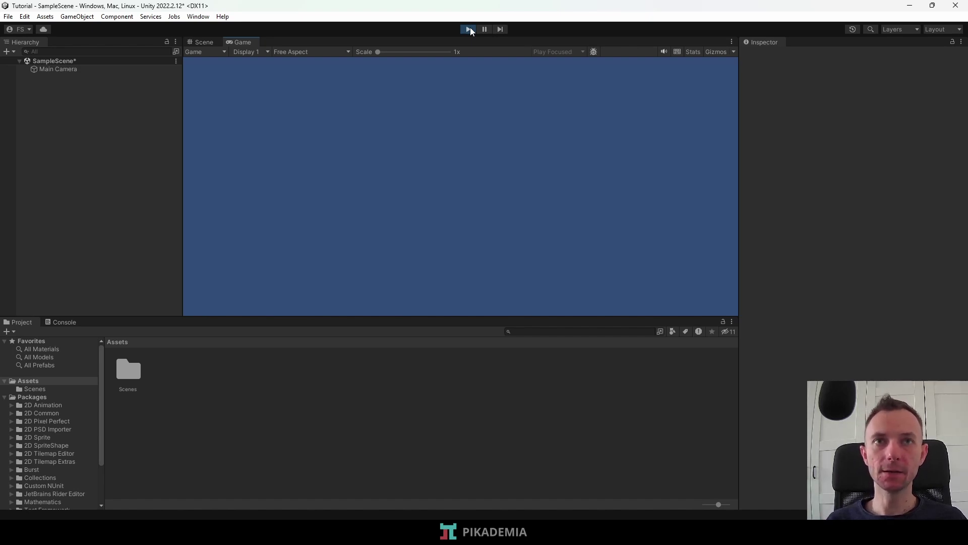
Exit Play mode to return to editing the scene.
{"action": "left_click", "coordinate": [469, 30]}
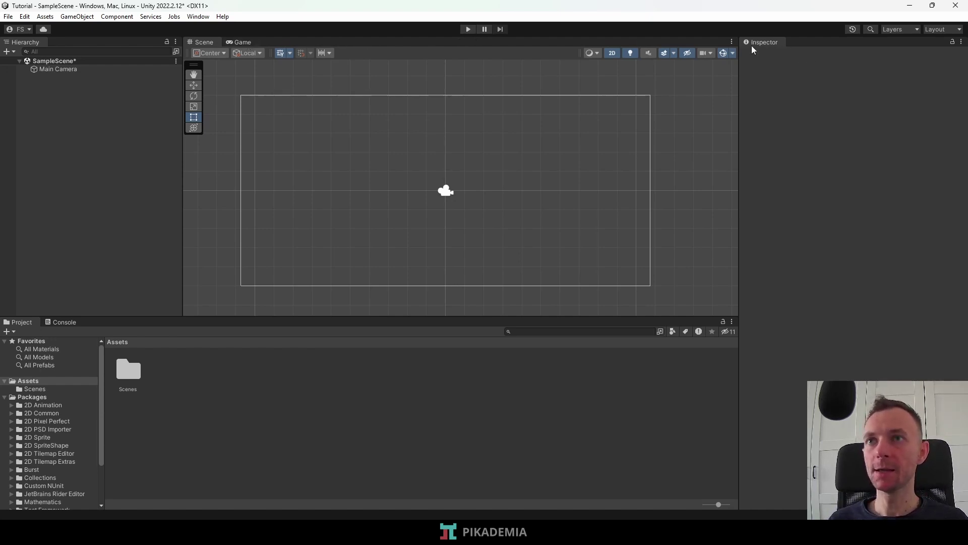
Widen the Scene panel, fold Main Camera's Transform and Camera components, then open the Hierarchy create menu.
{"action": "left_click_drag", "start_coordinate": [738, 76], "coordinate": [767, 77]}
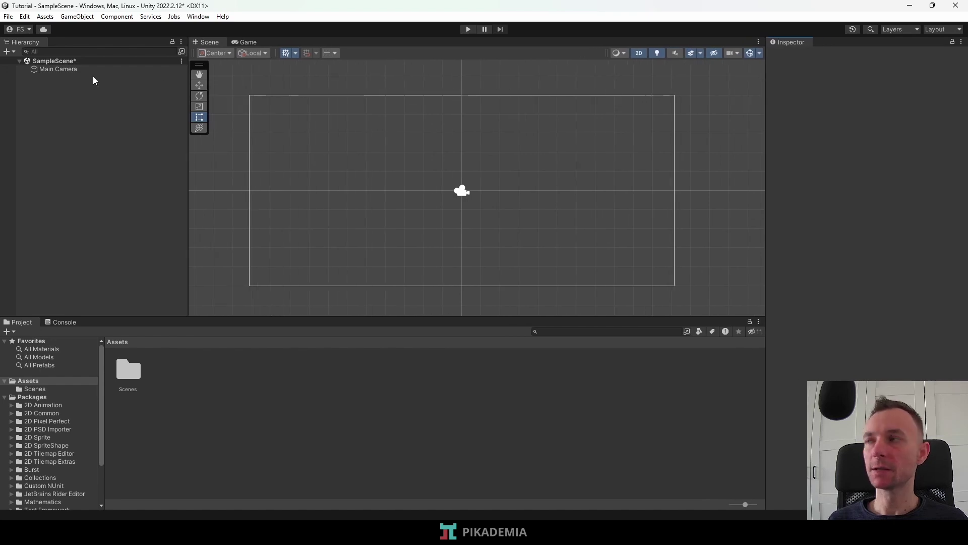
{"action": "left_click", "coordinate": [49, 71]}
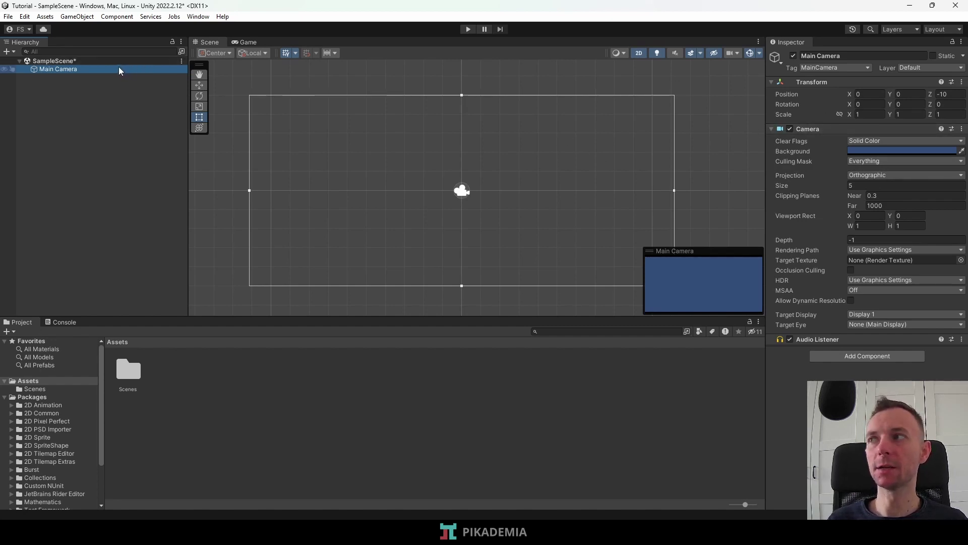
{"action": "left_click", "coordinate": [770, 81]}
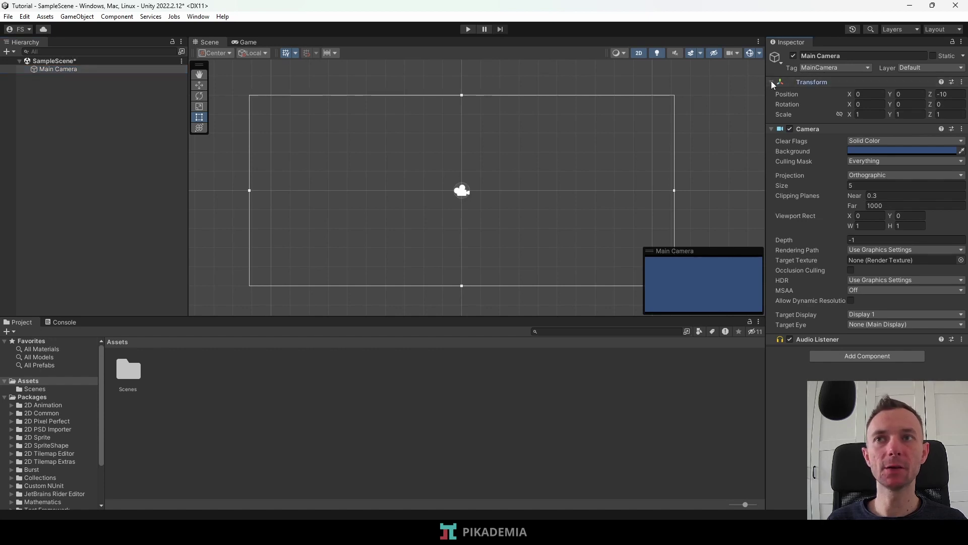
{"action": "left_click", "coordinate": [770, 90]}
{"action": "left_click", "coordinate": [93, 106]}
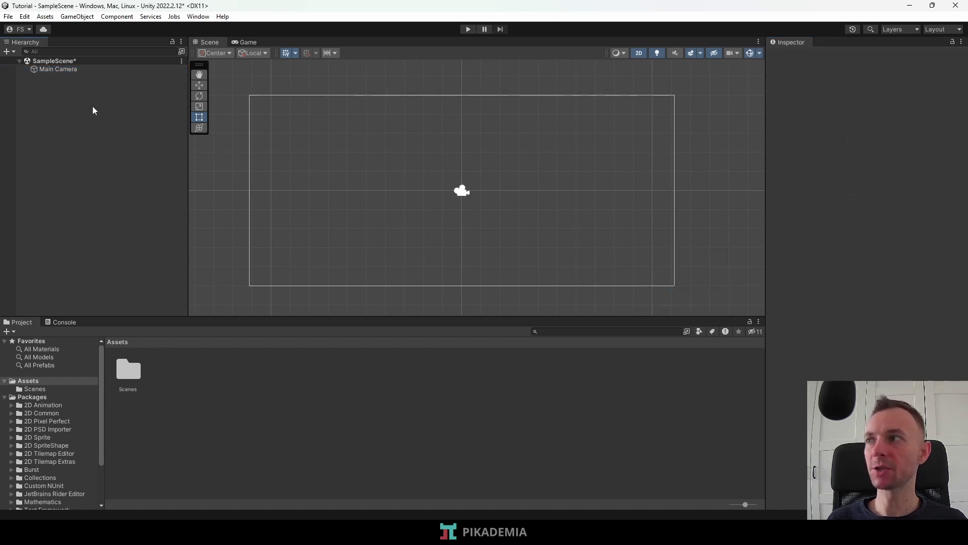
{"action": "right_click", "coordinate": [93, 110]}
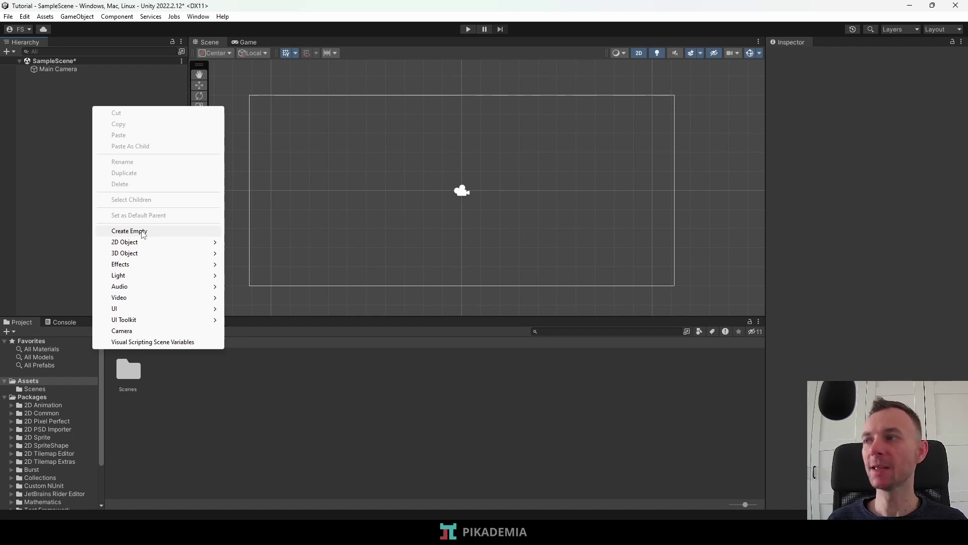
Create an empty GameObject and select it in the Hierarchy.
{"action": "left_click", "coordinate": [143, 234]}
{"action": "left_click", "coordinate": [102, 153]}
{"action": "left_click", "coordinate": [53, 81]}
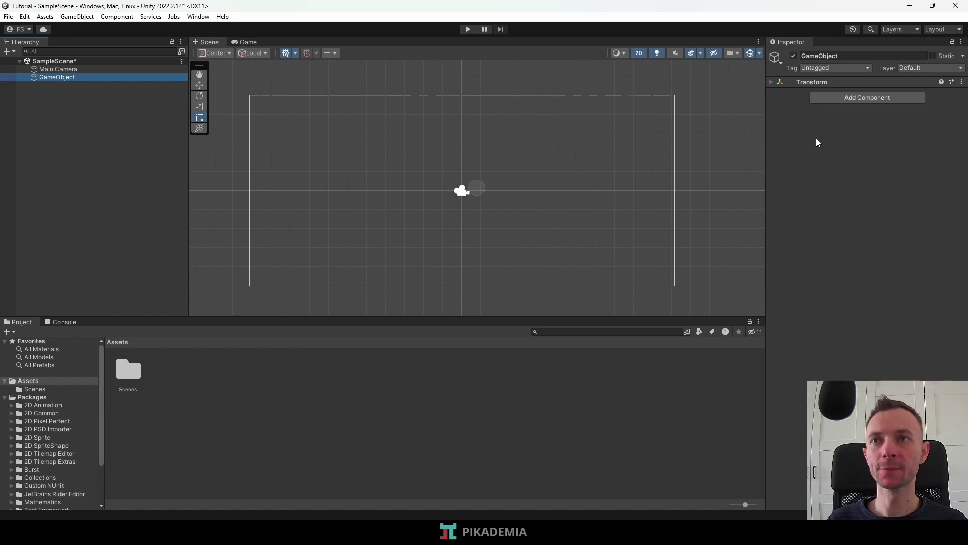
Toggle the GameObject's Transform foldout and open, then dismiss, its options menu.
{"action": "left_click", "coordinate": [772, 83]}
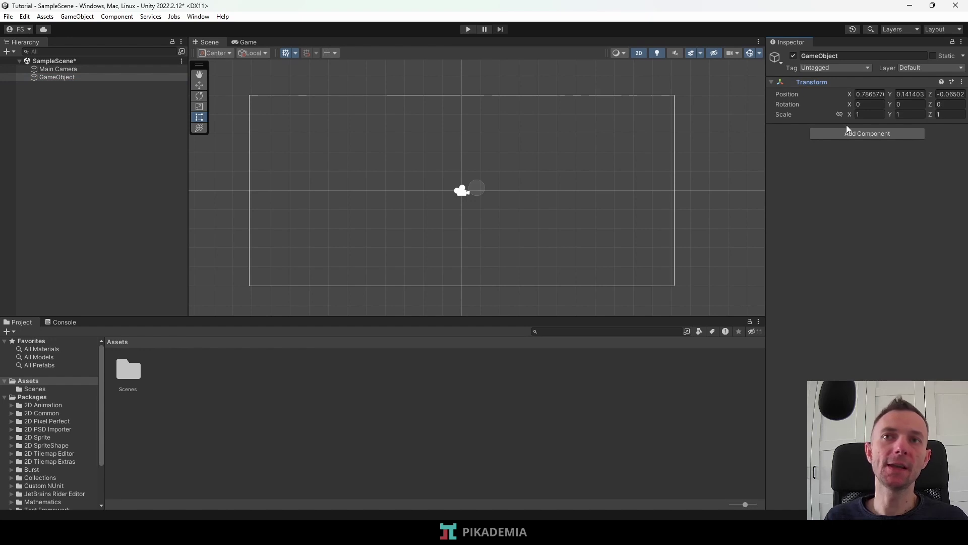
{"action": "left_click", "coordinate": [825, 83]}
{"action": "left_click", "coordinate": [772, 82]}
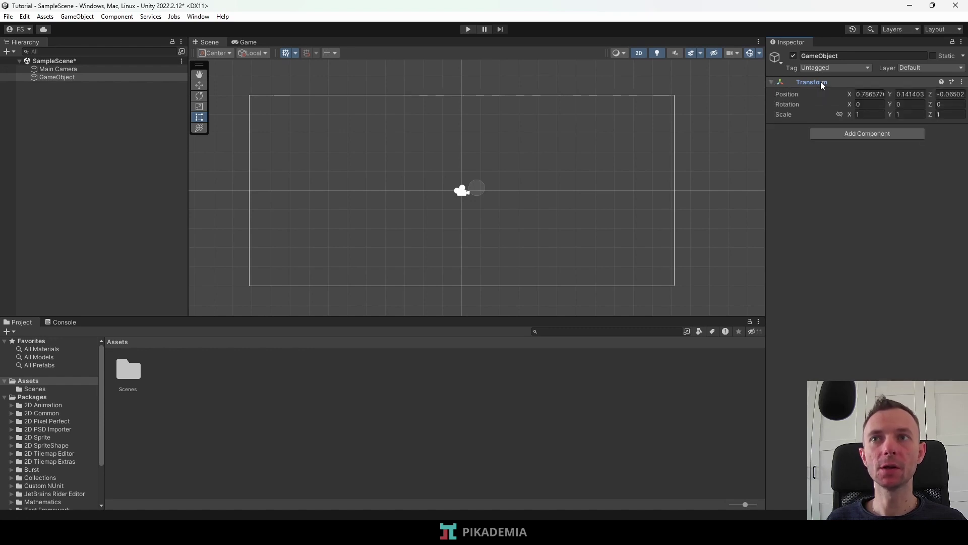
{"action": "left_click", "coordinate": [962, 82]}
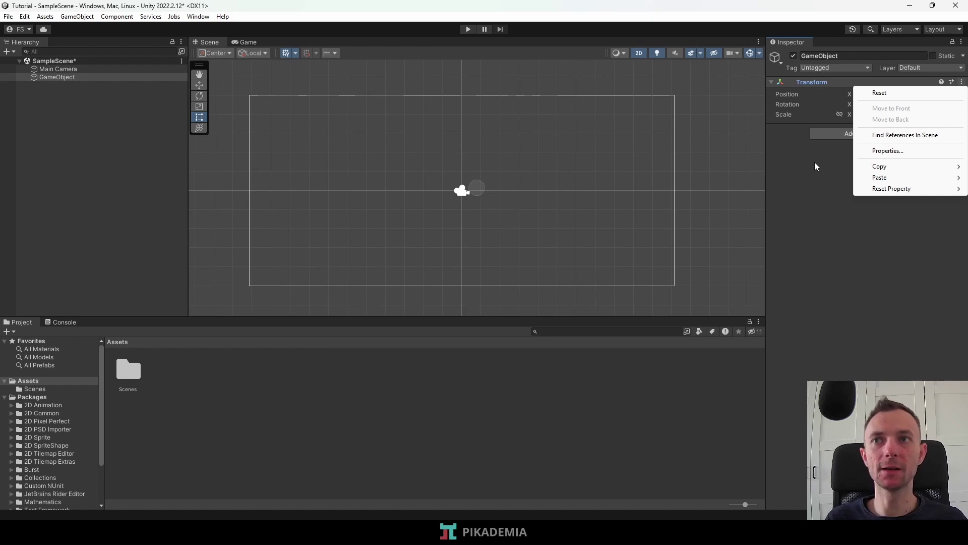
{"action": "left_click", "coordinate": [813, 57]}
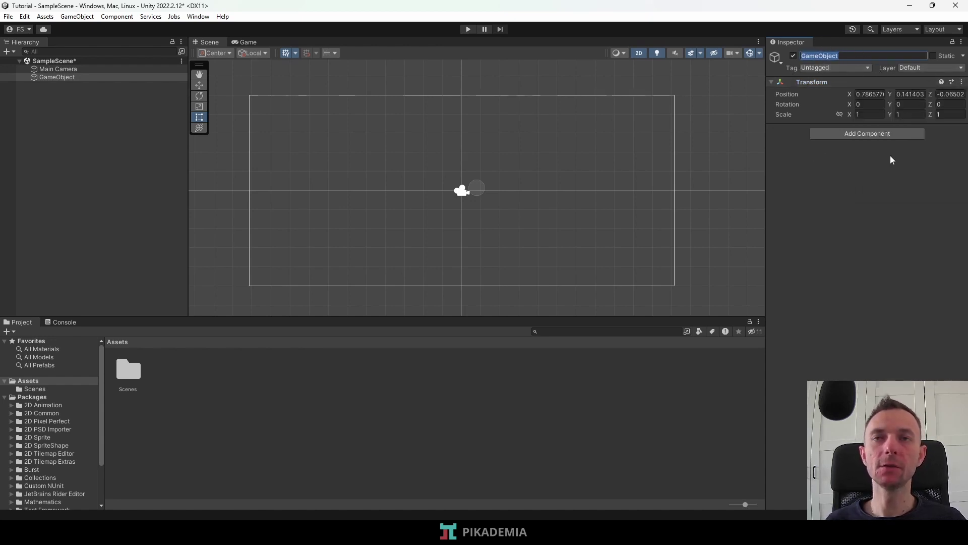
{"action": "left_click", "coordinate": [876, 147]}
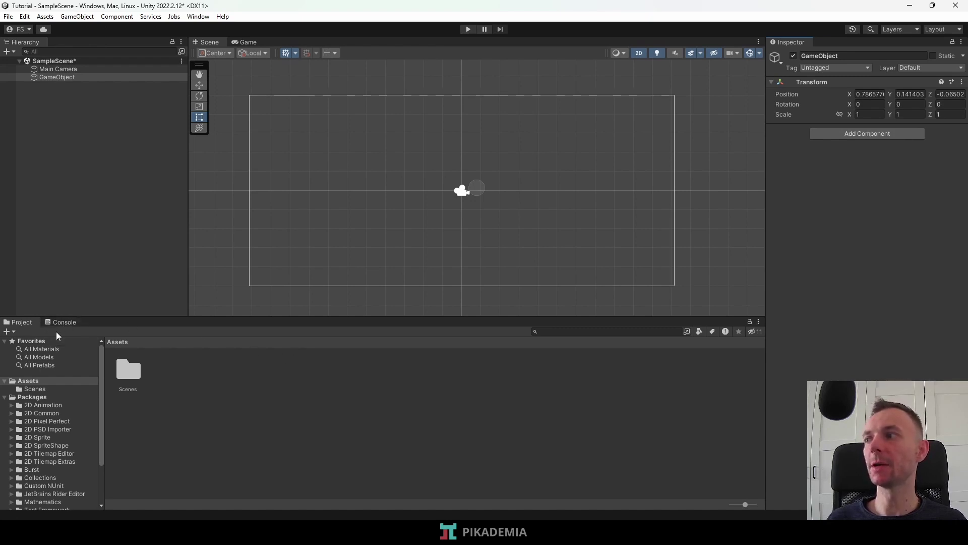
{"action": "double_click", "coordinate": [130, 372]}
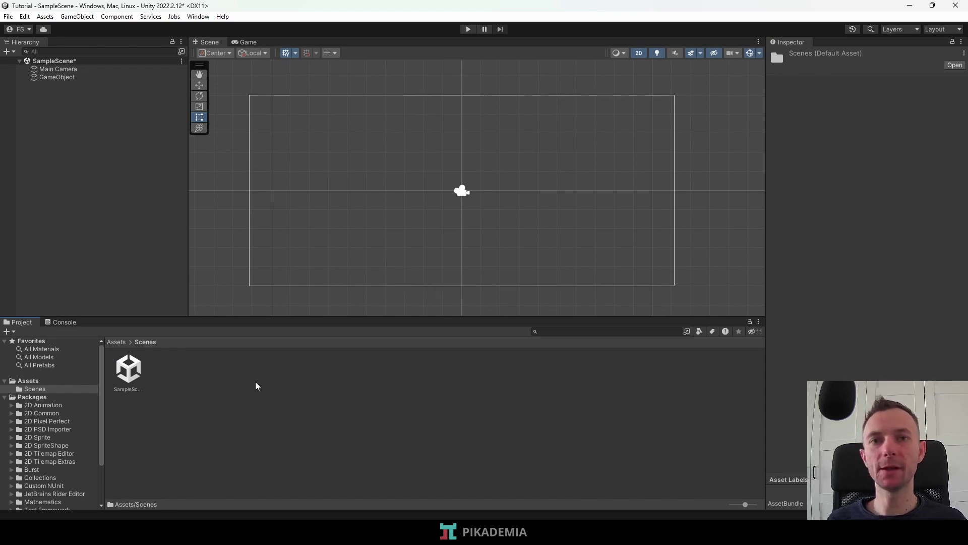
{"action": "left_click", "coordinate": [34, 381]}
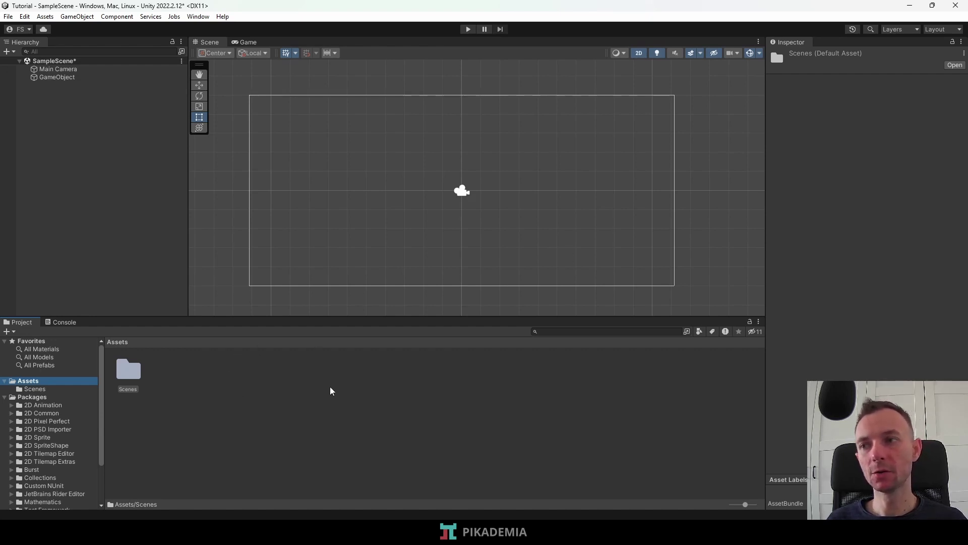
Create a new folder named Scripts in Assets.
{"action": "right_click", "coordinate": [220, 383]}
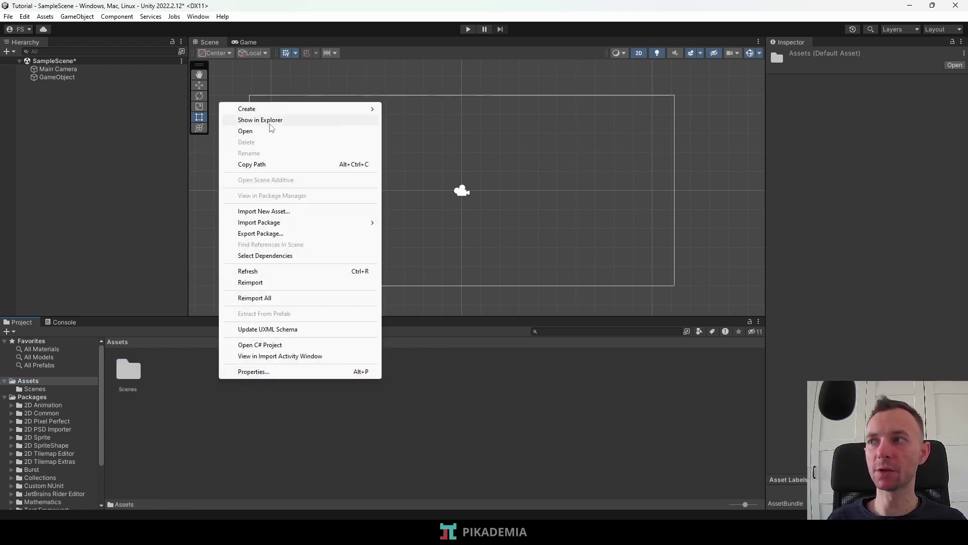
{"action": "mouse_move", "coordinate": [277, 112]}
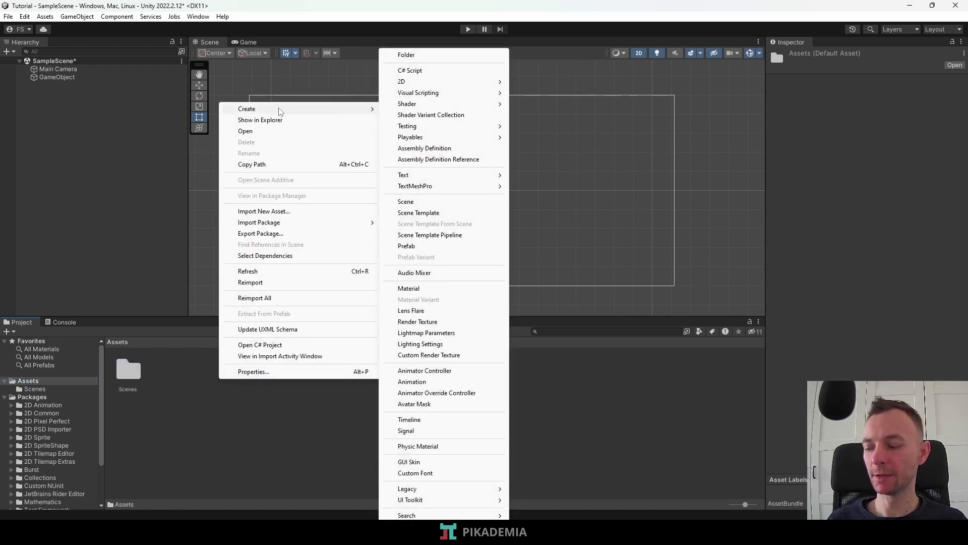
{"action": "left_click", "coordinate": [418, 55]}
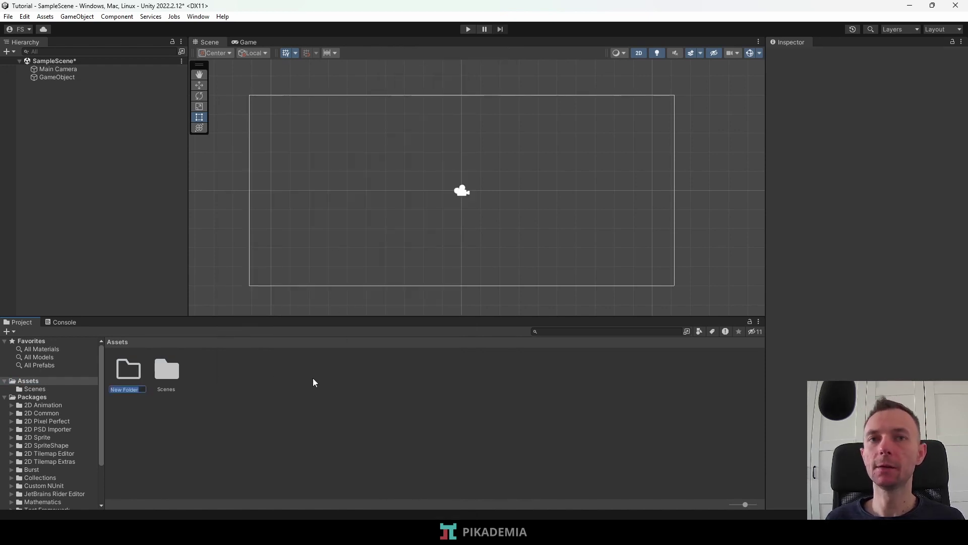
{"action": "type", "text": "S"}
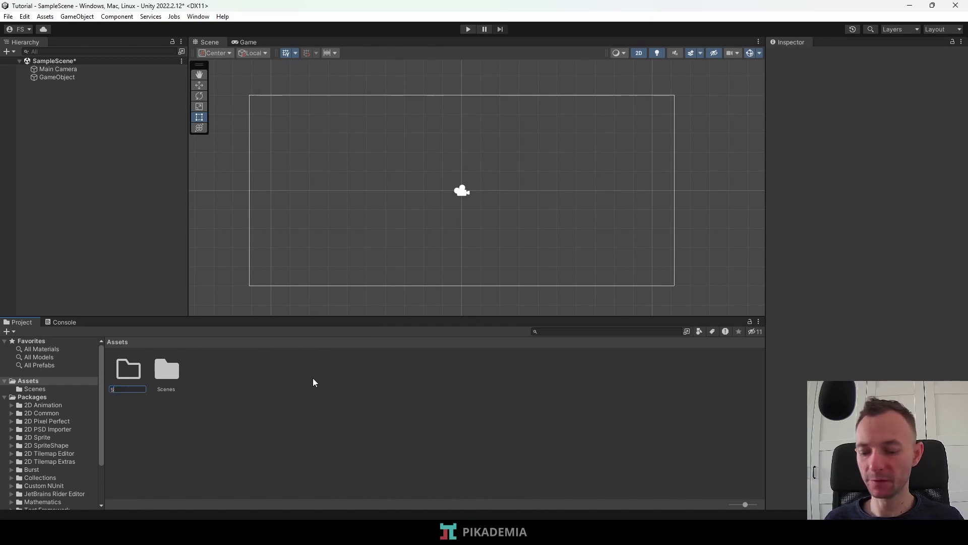
{"action": "type", "text": "cripts"}
{"action": "key", "text": "Return"}
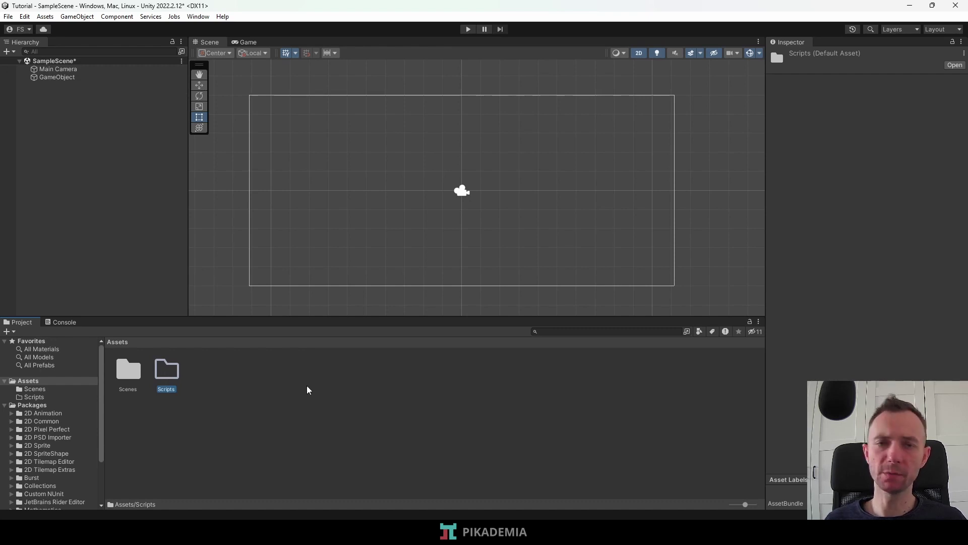
Reselect the Scripts folder and delete it, confirming the deletion.
{"action": "left_click", "coordinate": [286, 386]}
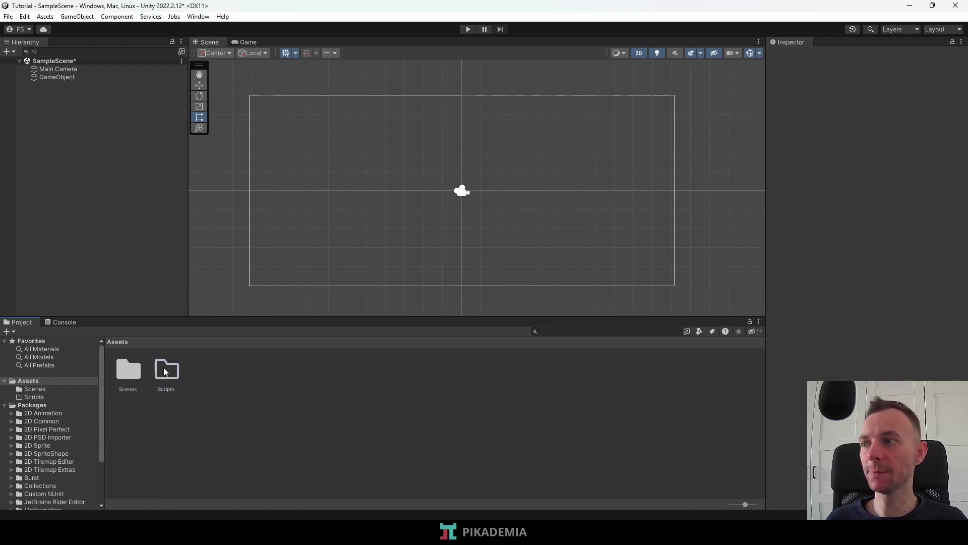
{"action": "left_click", "coordinate": [167, 375]}
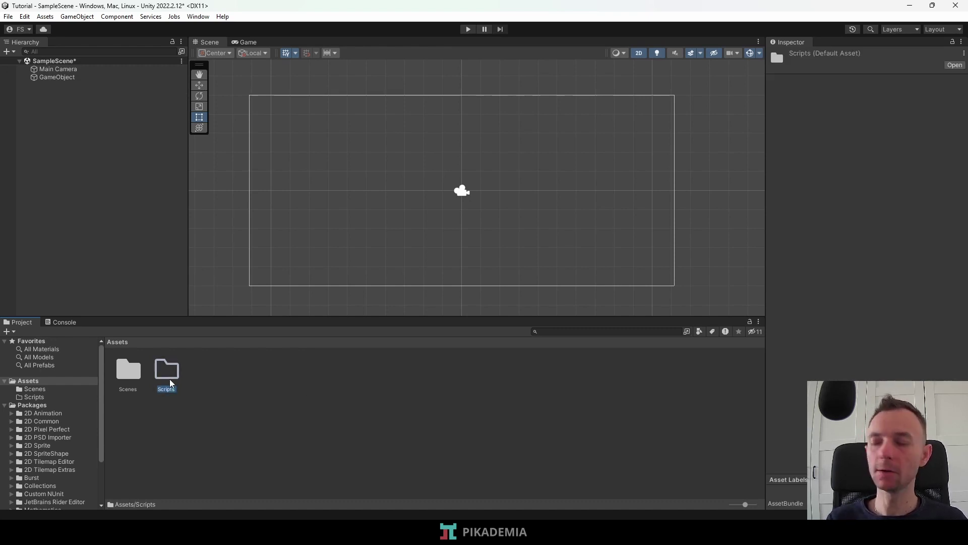
{"action": "key", "text": "Delete"}
{"action": "key", "text": "Return"}
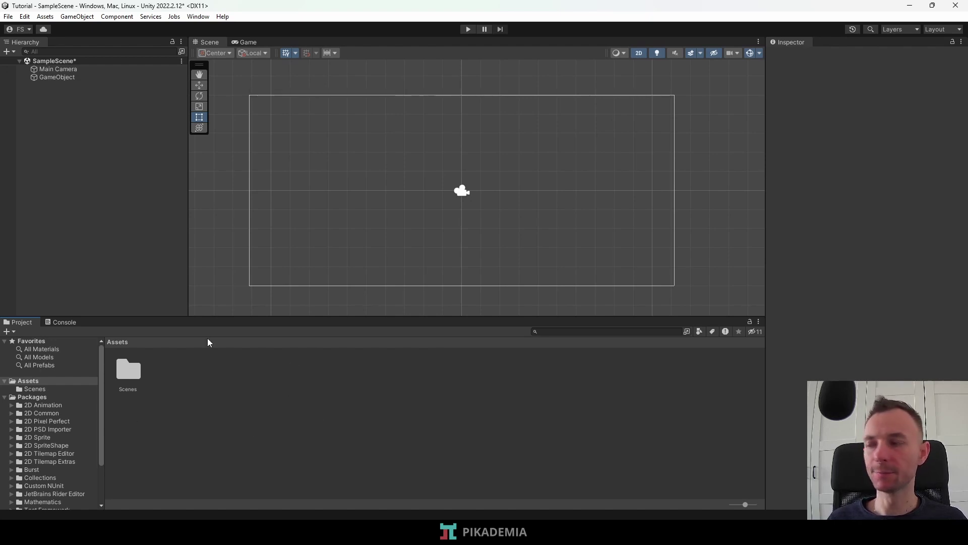
{"action": "left_click", "coordinate": [63, 321]}
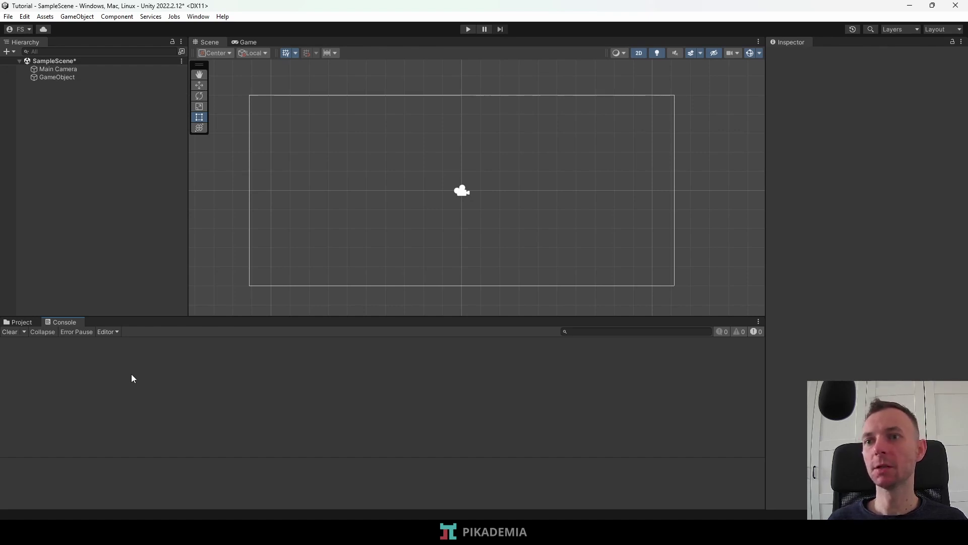
{"action": "left_click", "coordinate": [29, 324]}
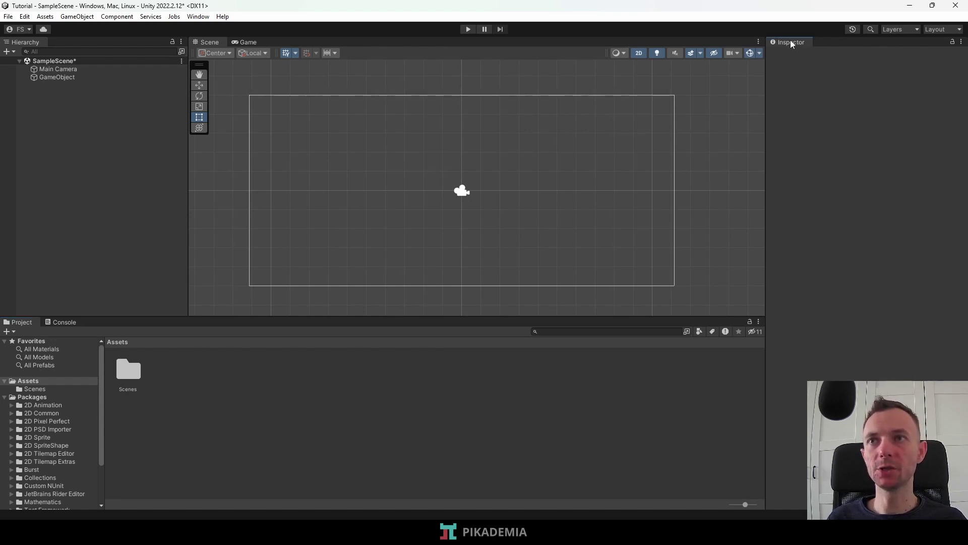
Float the Inspector and Hierarchy, dock the Console along the top, then restore the Default layout.
{"action": "left_click_drag", "start_coordinate": [790, 43], "coordinate": [383, 272]}
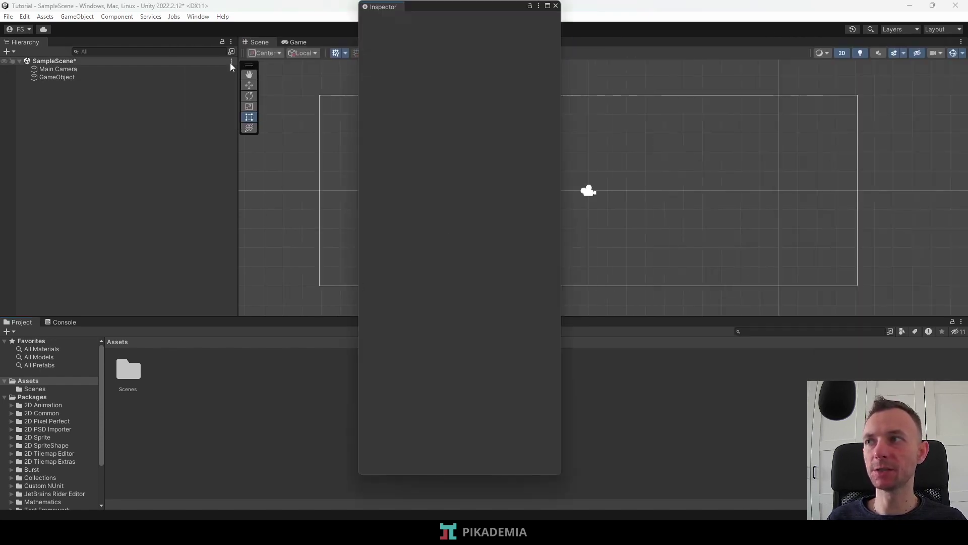
{"action": "left_click_drag", "start_coordinate": [24, 41], "coordinate": [415, 71]}
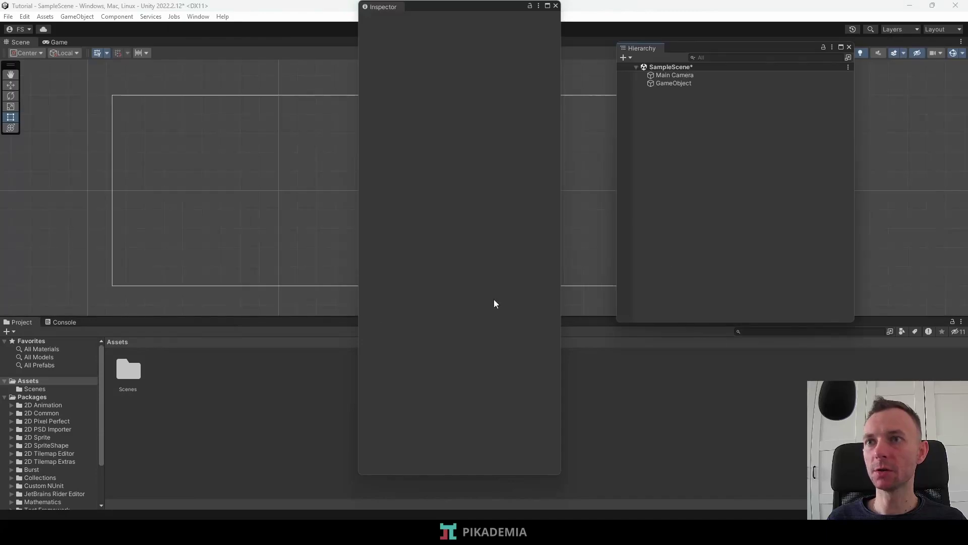
{"action": "left_click_drag", "start_coordinate": [61, 322], "coordinate": [177, 158]}
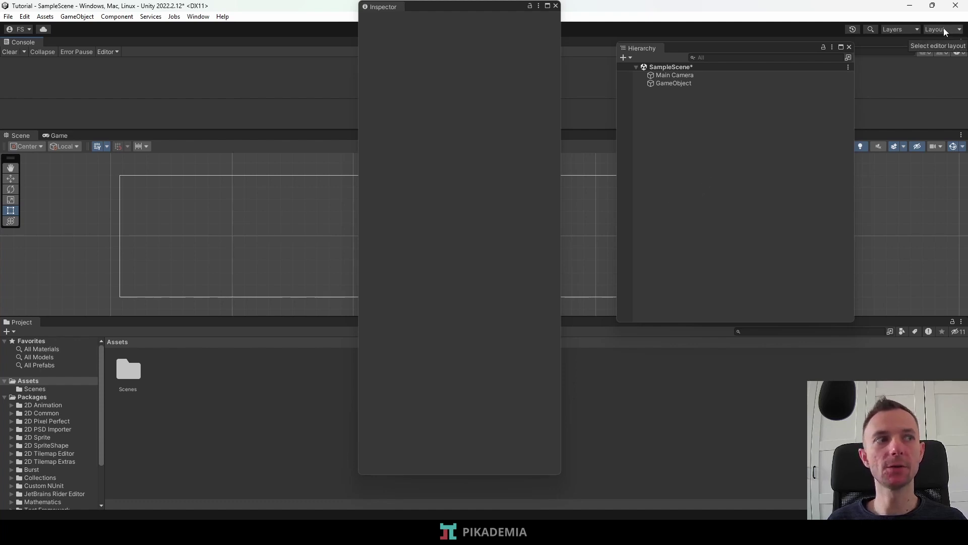
{"action": "left_click", "coordinate": [960, 32]}
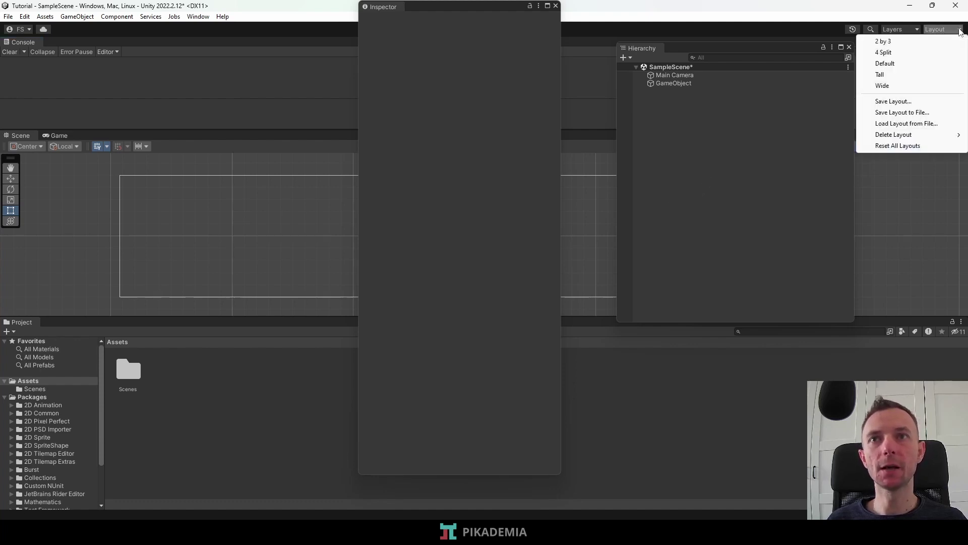
{"action": "left_click", "coordinate": [888, 64]}
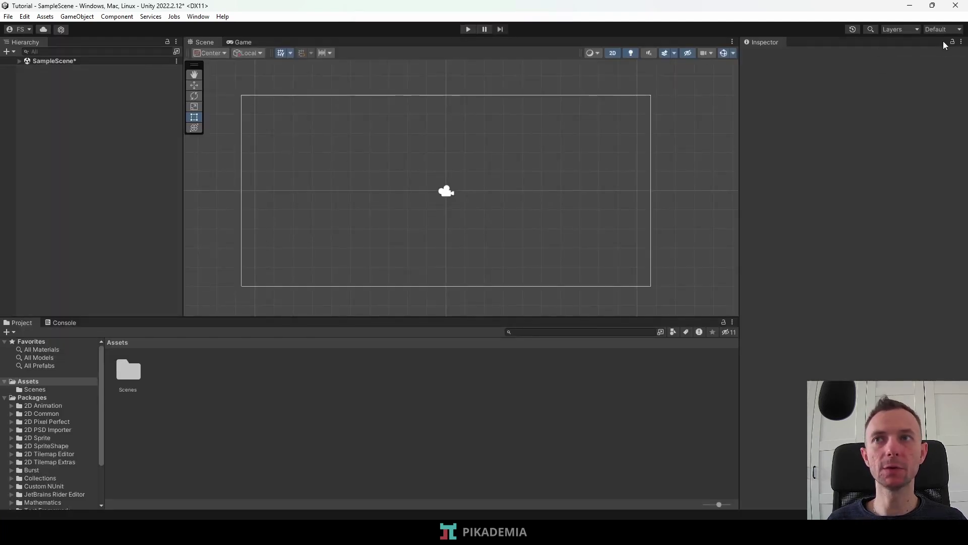
Switch the editor layout to 2 by 3, then 4 Split, then back to Default.
{"action": "left_click", "coordinate": [959, 30]}
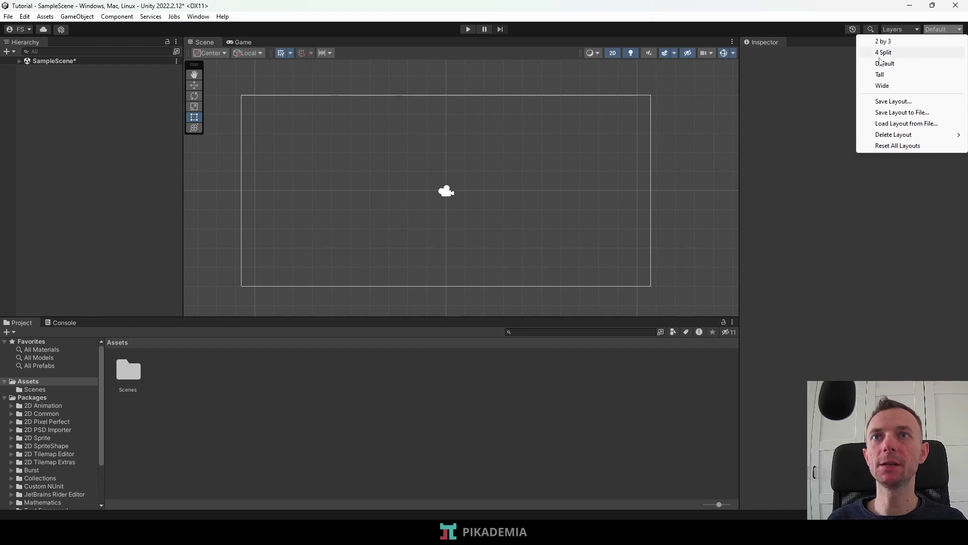
{"action": "left_click", "coordinate": [884, 41]}
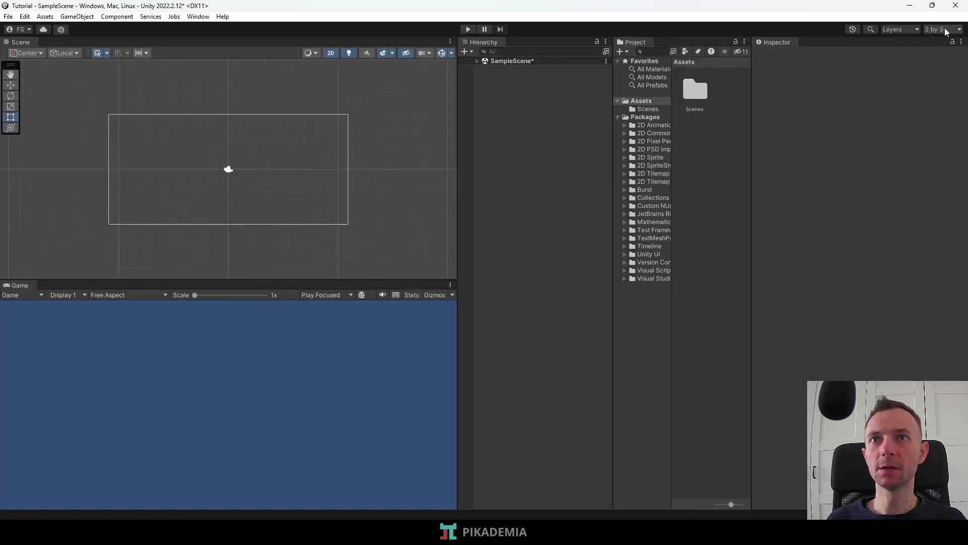
{"action": "left_click", "coordinate": [945, 29]}
{"action": "left_click", "coordinate": [911, 53]}
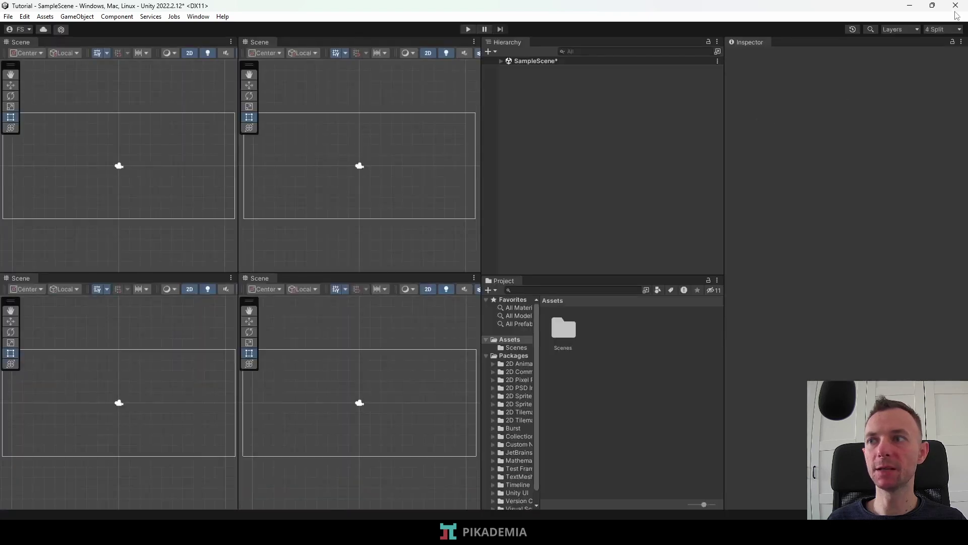
{"action": "left_click", "coordinate": [951, 32]}
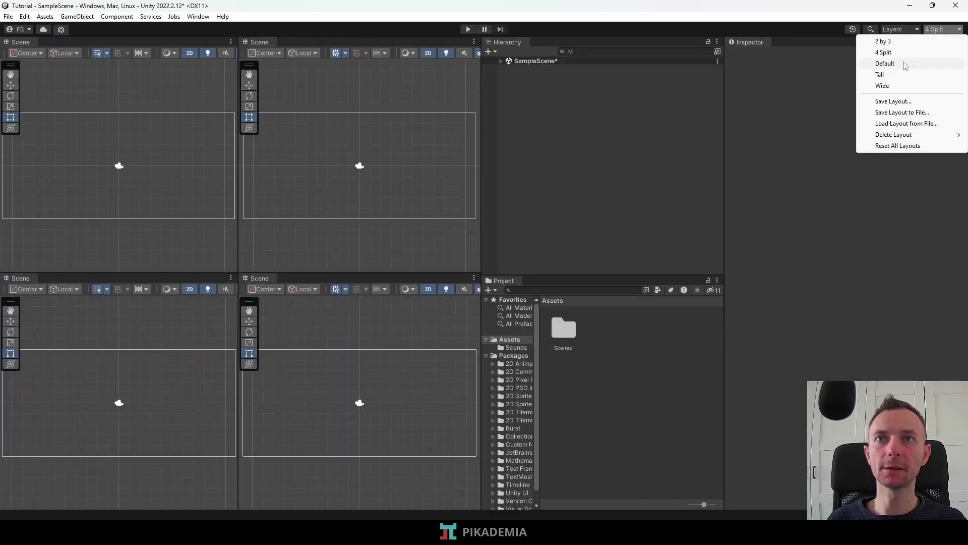
{"action": "left_click", "coordinate": [886, 63]}
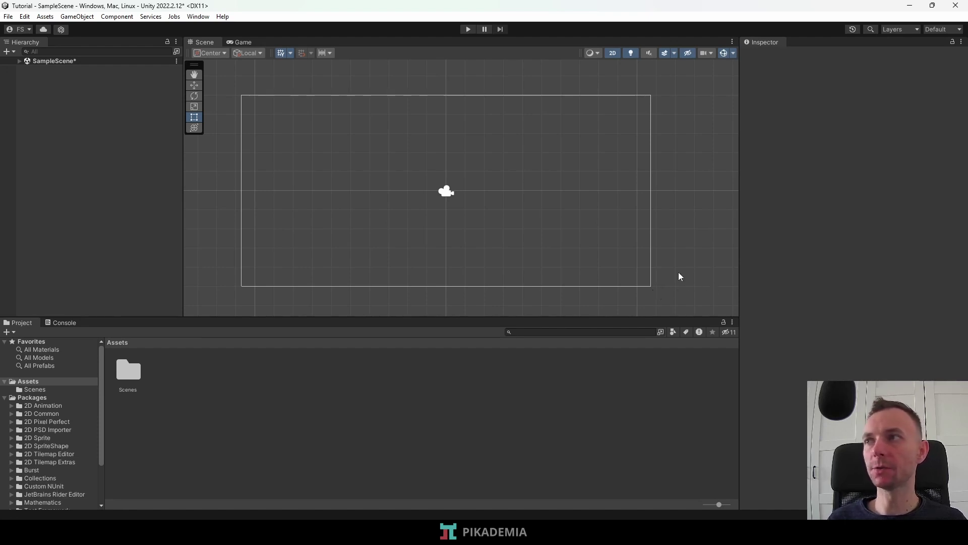
Move the Scene–Inspector divider rightward to widen the Scene view and narrow the Inspector.
{"action": "left_click_drag", "start_coordinate": [740, 111], "coordinate": [773, 110]}
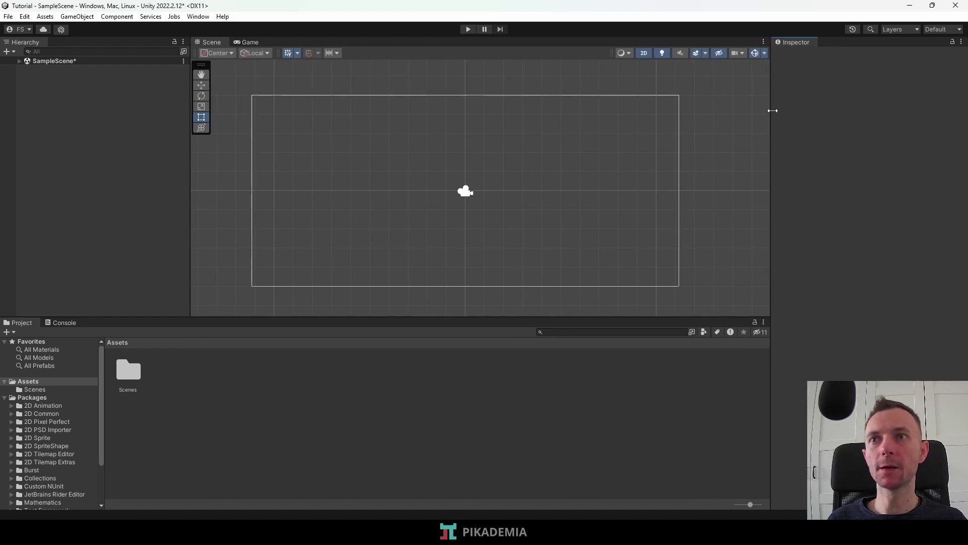